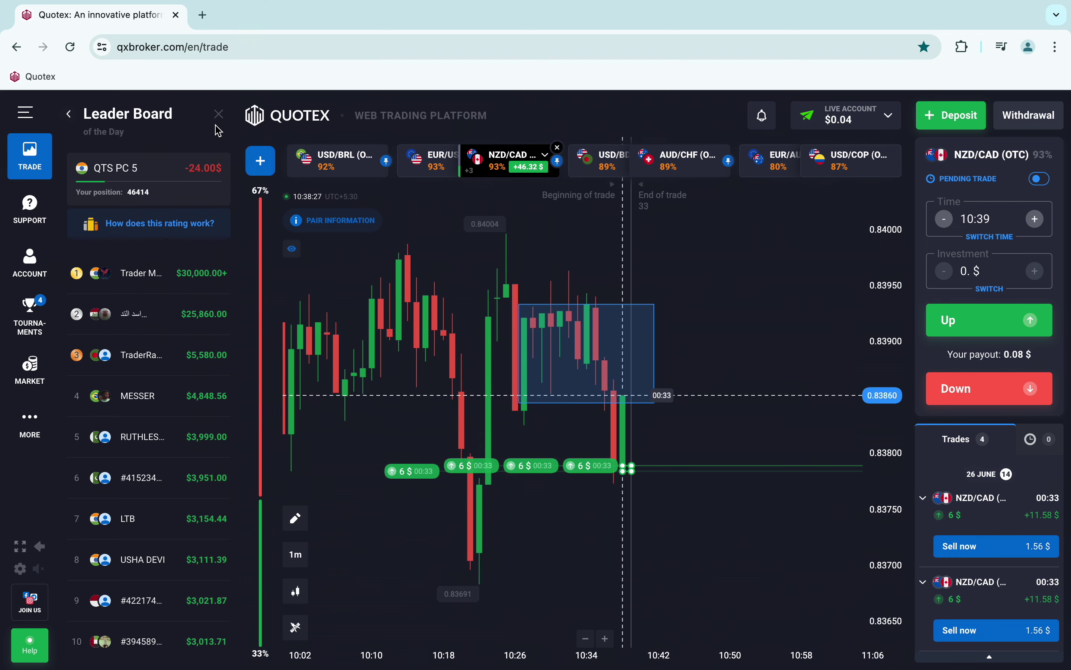
Zoom the EUR/USD chart and enter 1 in the trade investment amount field
scroll(152, 421, "down", 5)
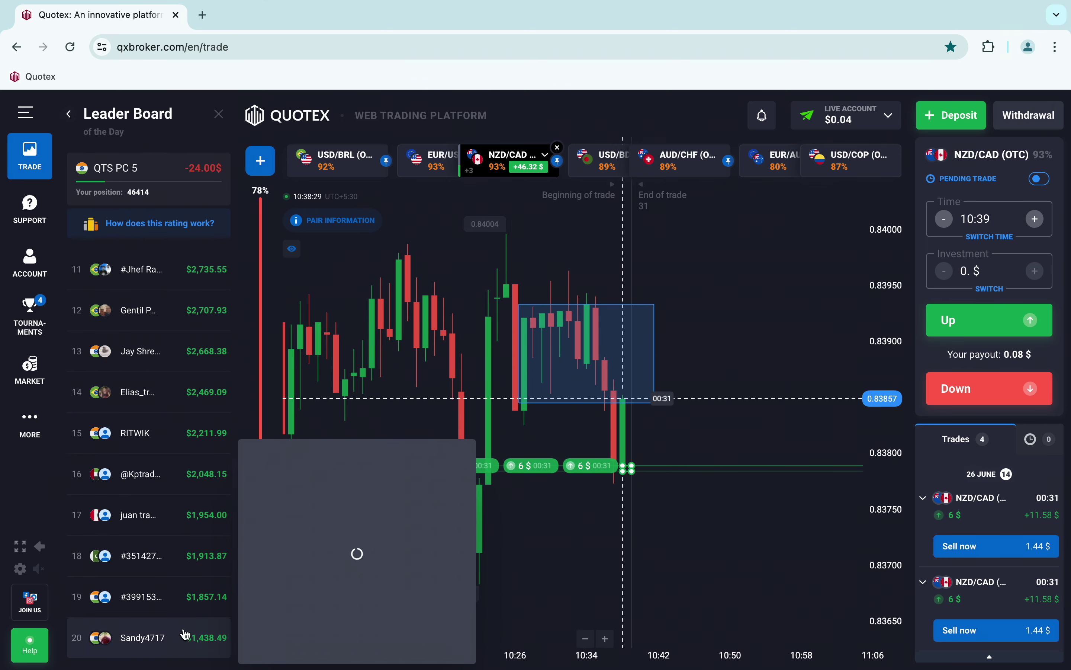
scroll(175, 443, "up", 5)
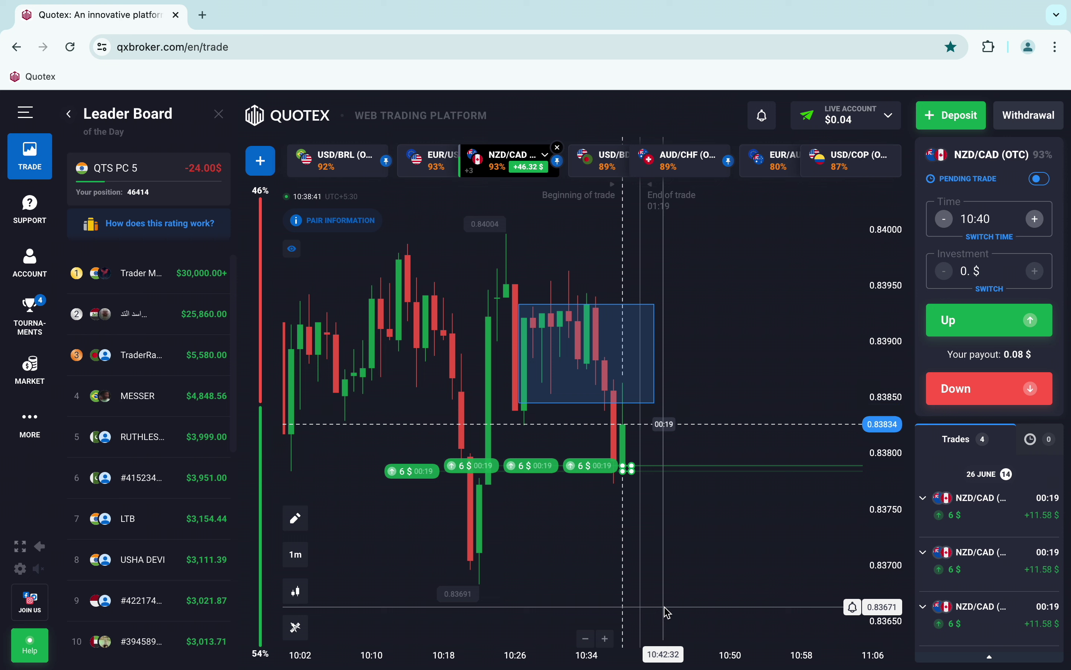
scroll(659, 392, "up", 4)
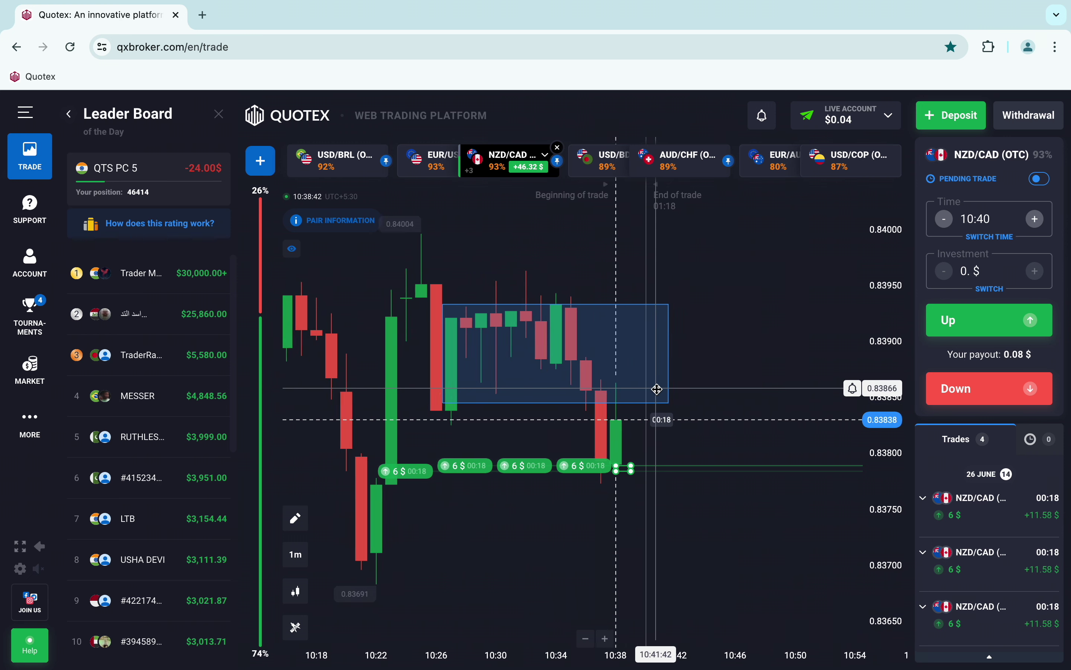
scroll(658, 395, "up", 2)
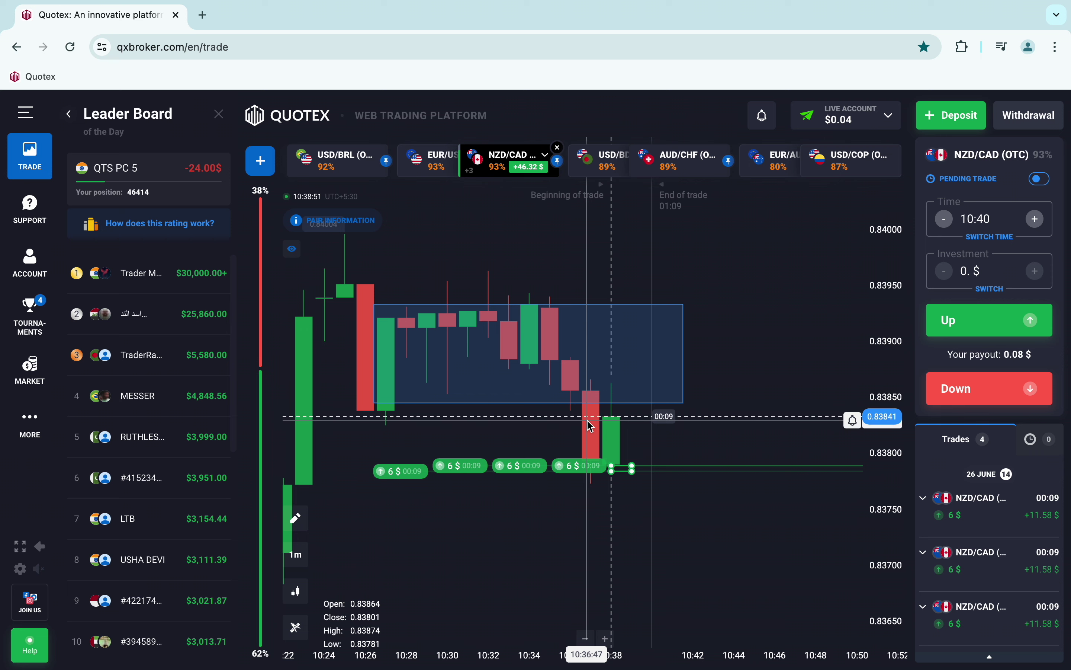
scroll(591, 426, "down", 3)
scroll(591, 426, "up", 4)
scroll(591, 426, "down", 5)
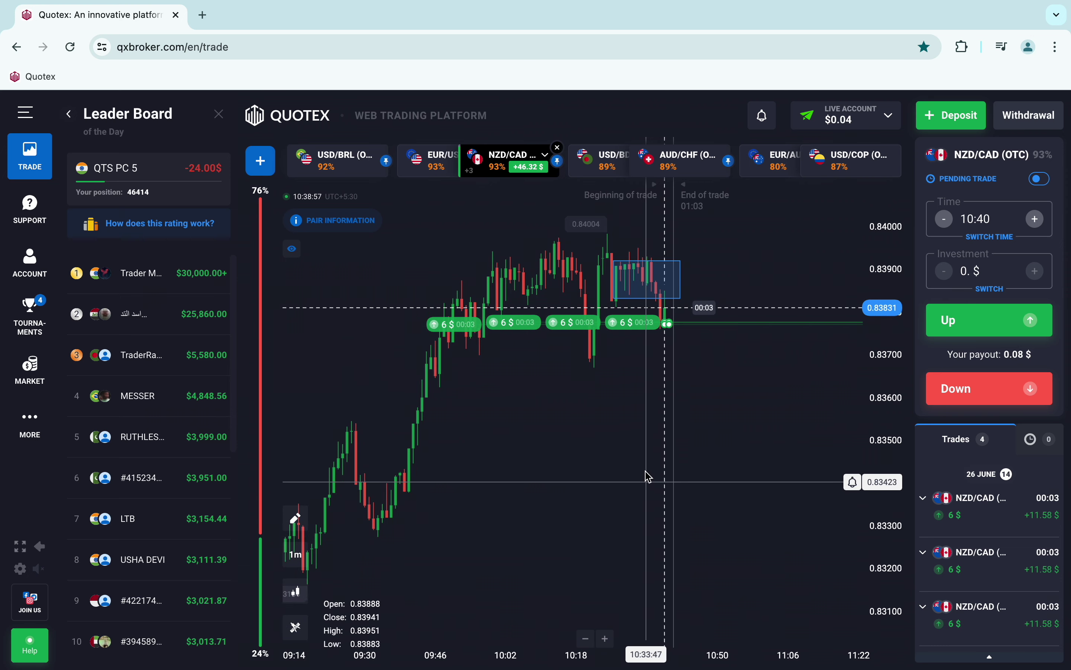
scroll(699, 498, "up", 6)
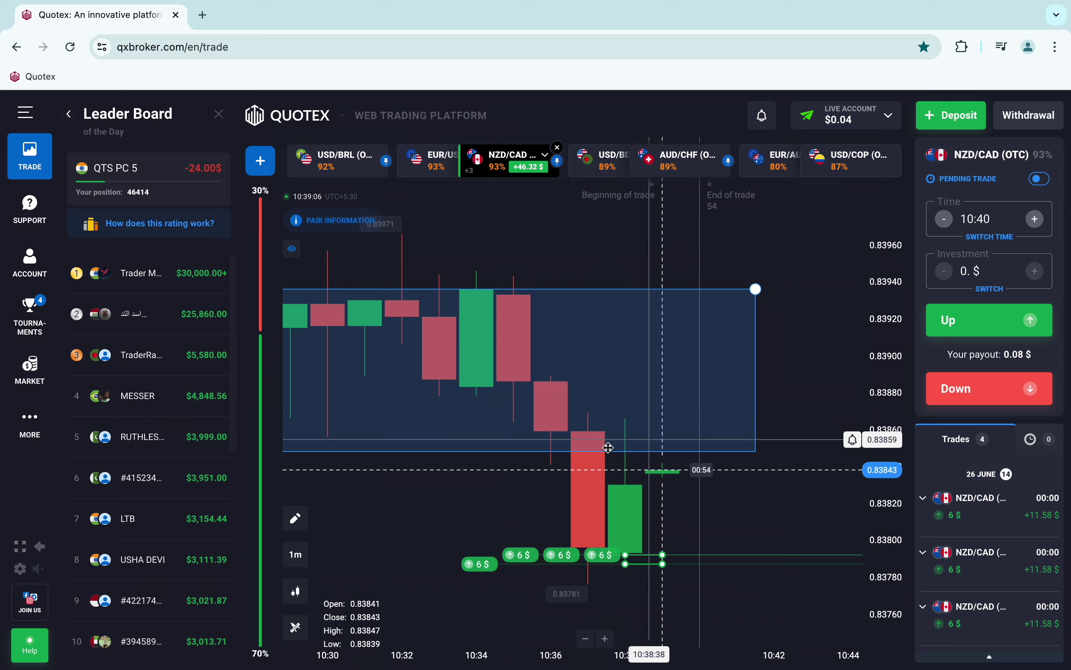
left_click(974, 270)
type("1")
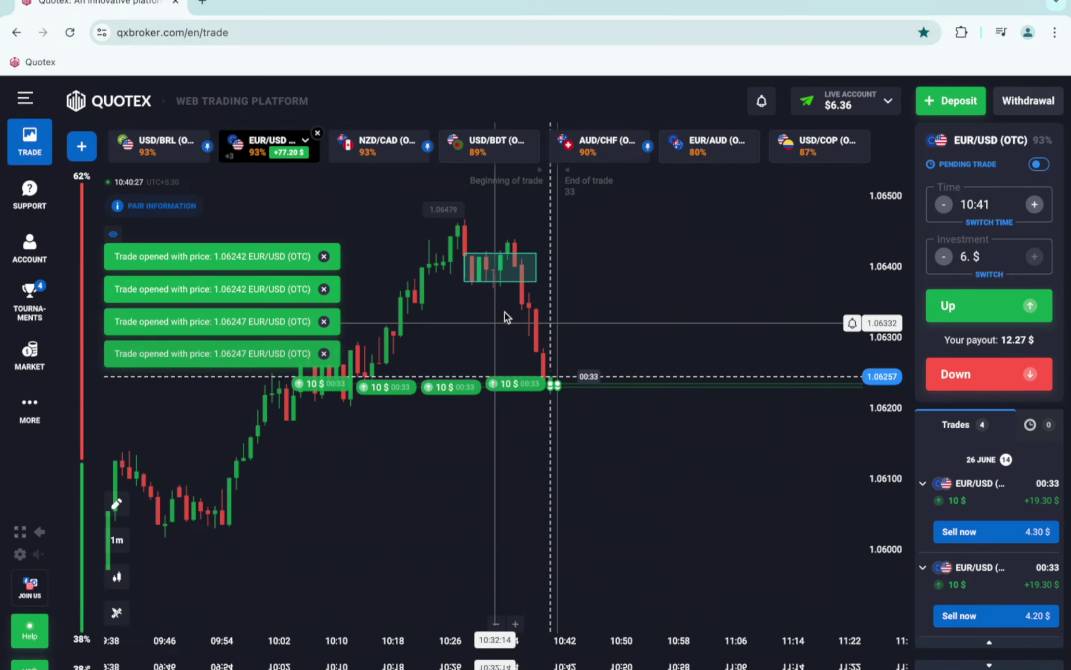
Move the drawn zone down to the 1.062 level and stretch it further back in time
mouse_move(504, 281)
left_mouse_down()
mouse_move(354, 414)
mouse_move(520, 418)
left_mouse_up()
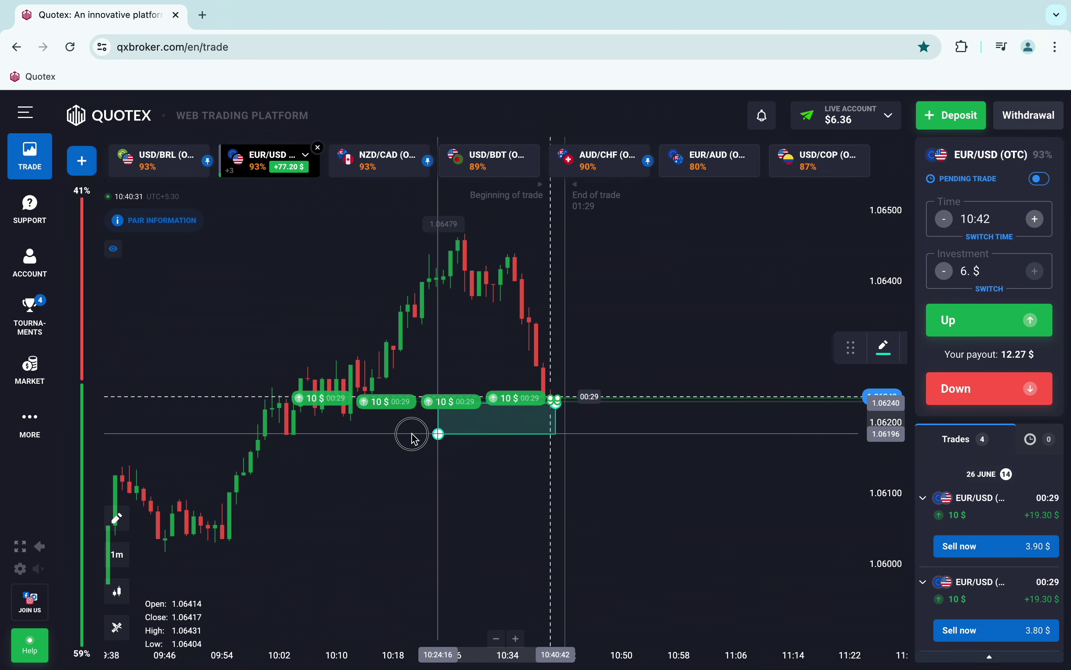
left_click_drag(414, 438, 288, 416)
scroll(389, 454, "up", 2)
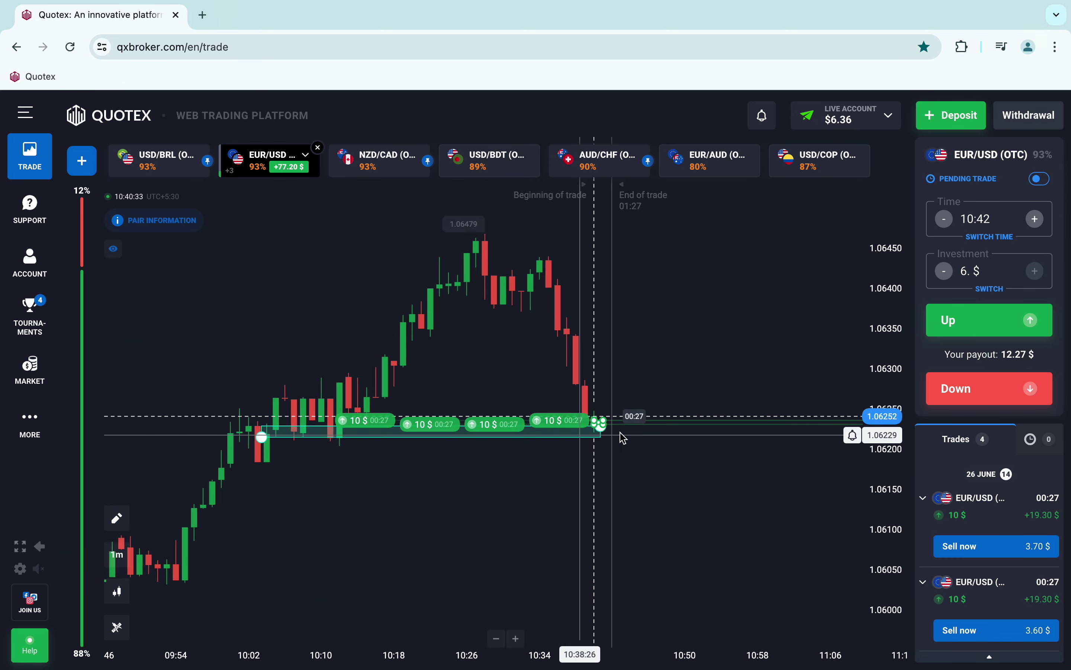
scroll(629, 435, "up", 3)
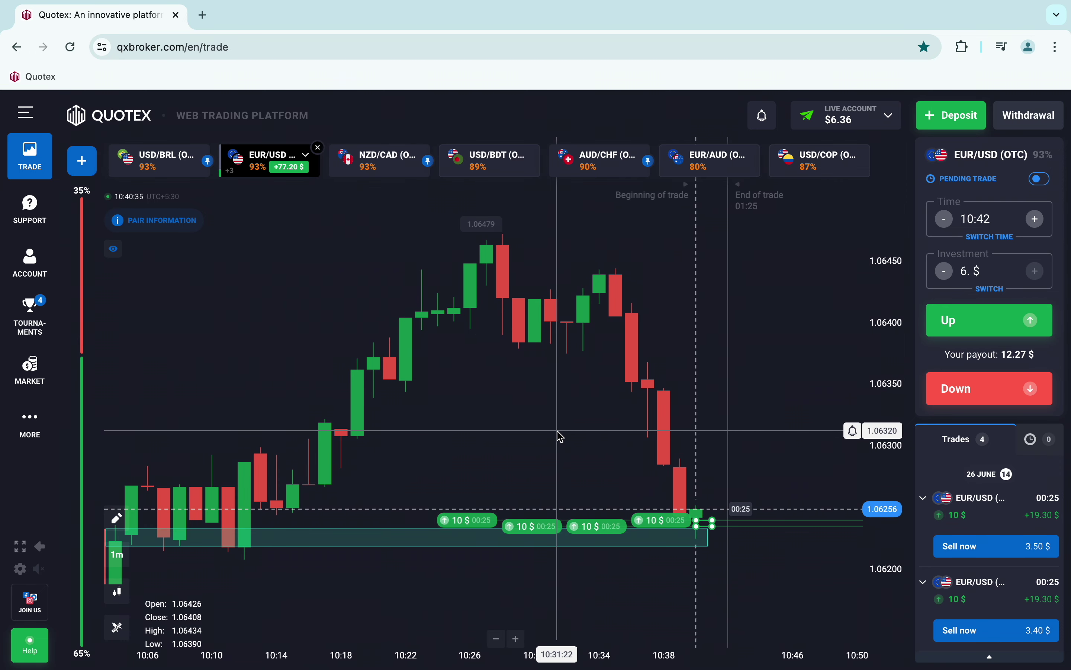
scroll(395, 466, "down", 3)
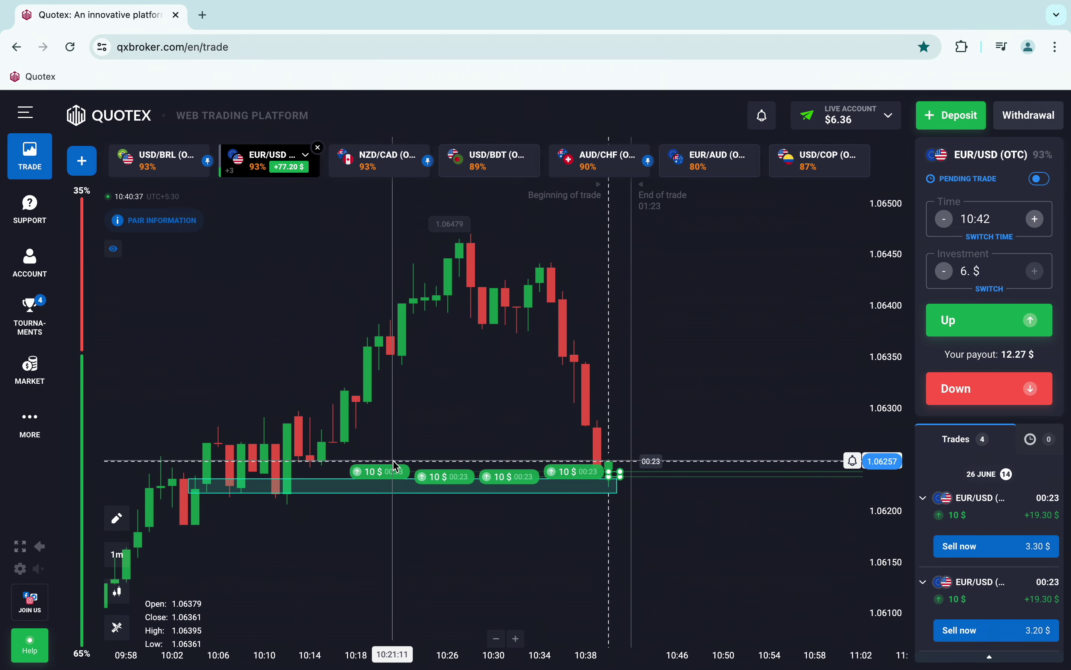
scroll(396, 466, "down", 1)
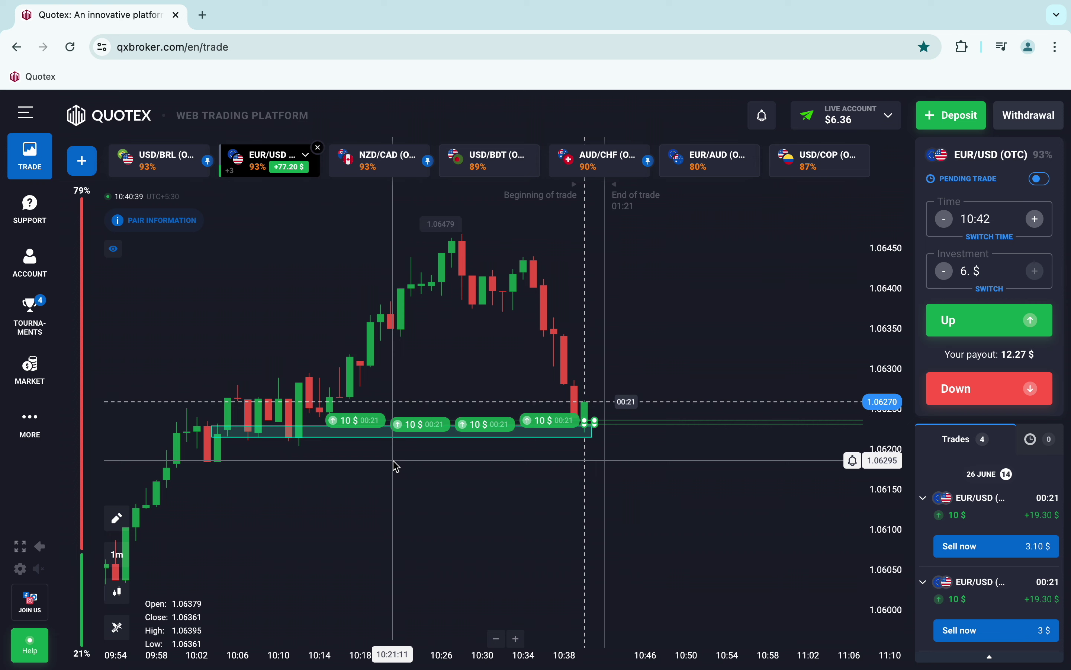
scroll(663, 376, "up", 3)
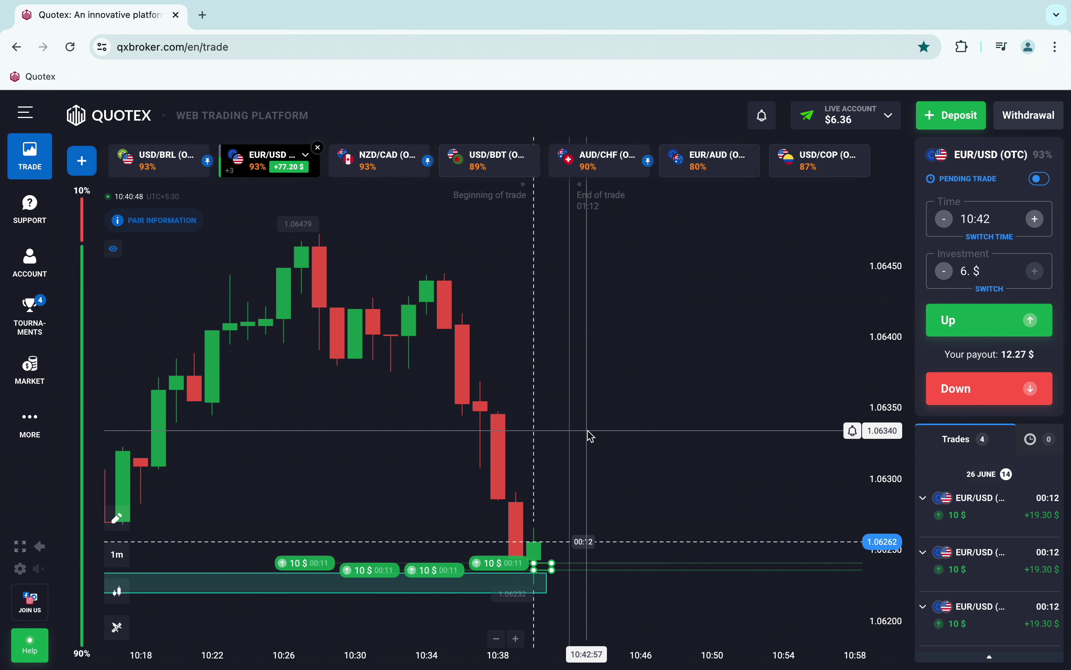
Let the four 10 $ EUR/USD trades close at +19.30 $ each, reaching $83.56
scroll(591, 436, "down", 4)
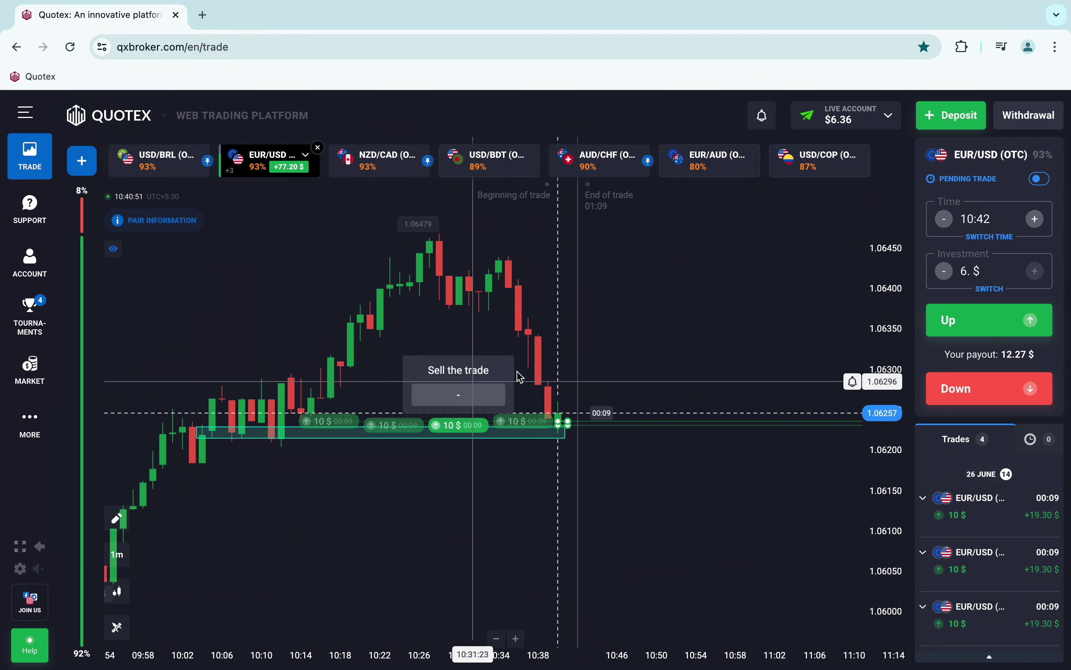
scroll(608, 368, "up", 4)
scroll(610, 369, "up", 2)
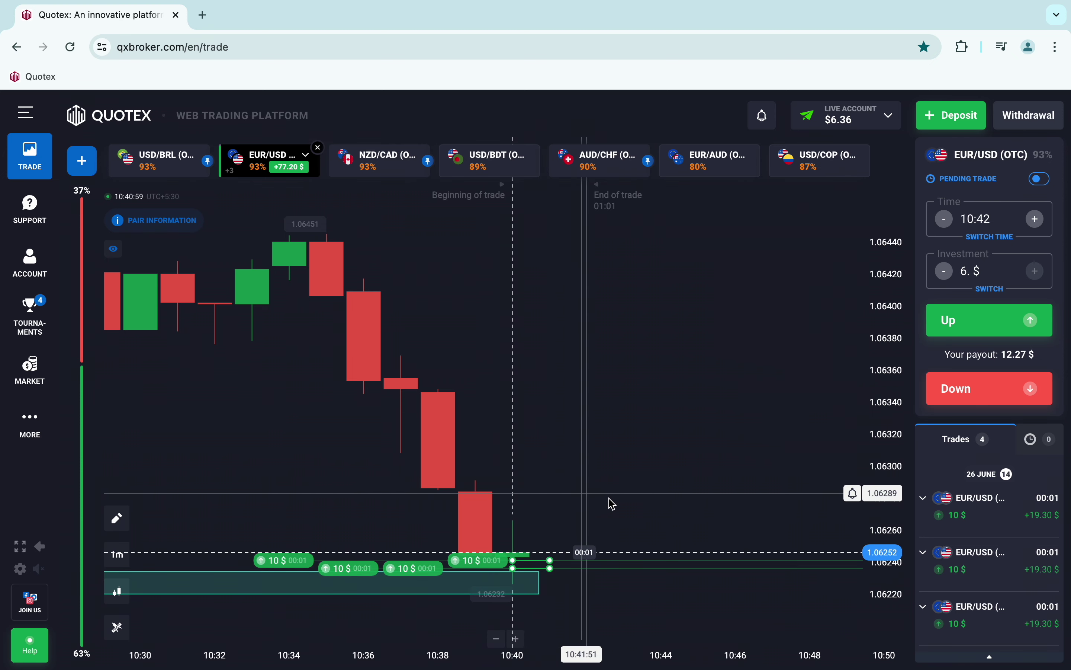
scroll(568, 521, "down", 1)
scroll(569, 521, "down", 6)
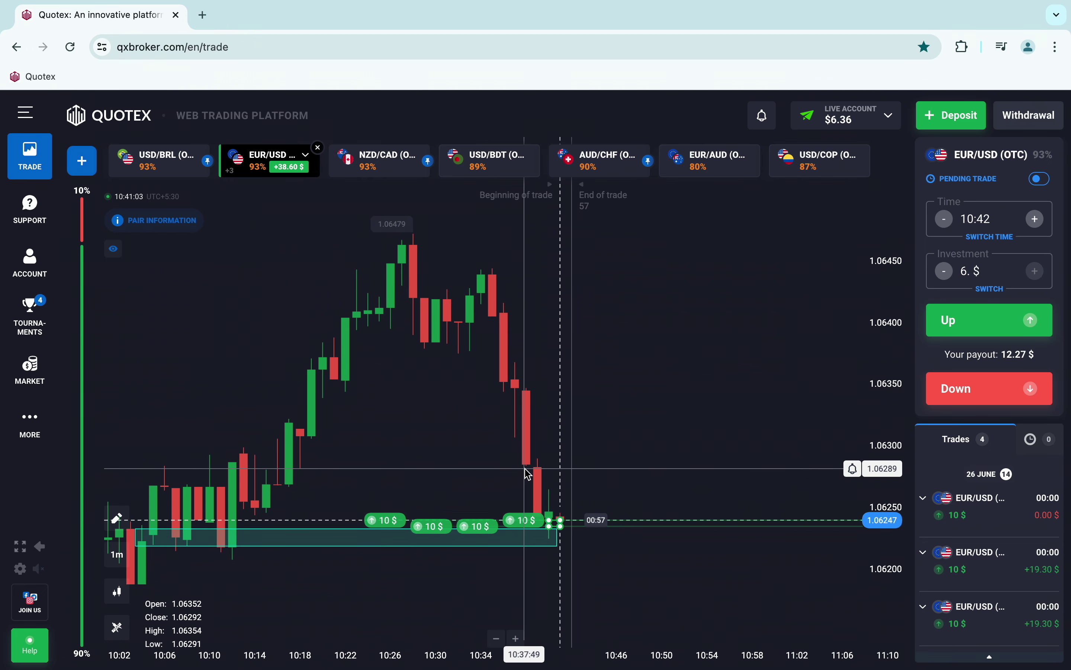
scroll(528, 474, "down", 4)
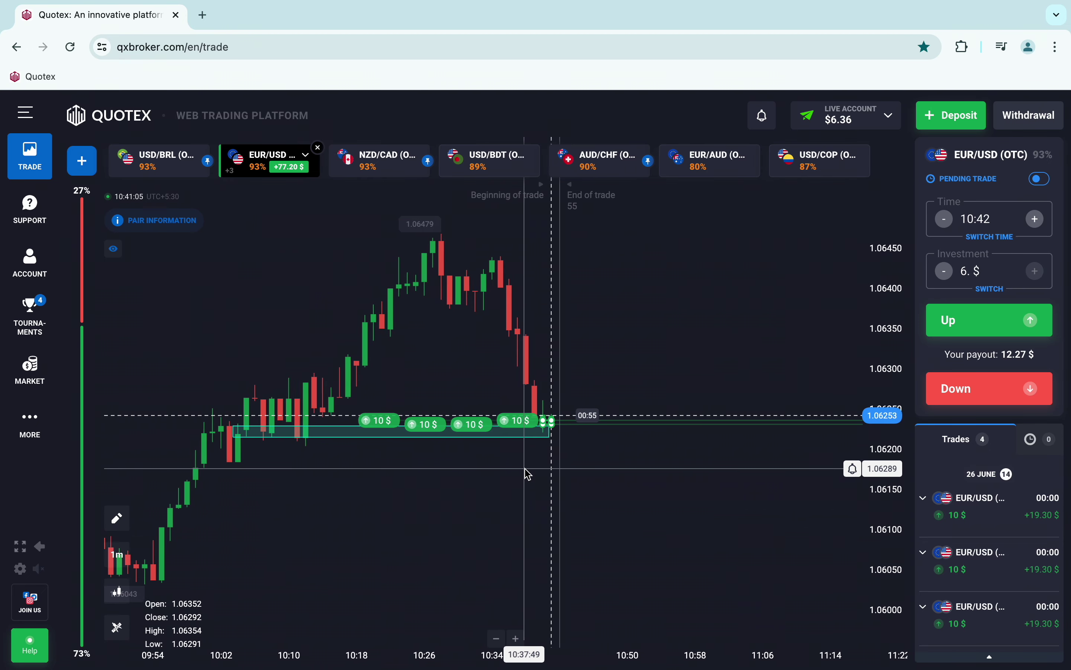
scroll(528, 474, "down", 2)
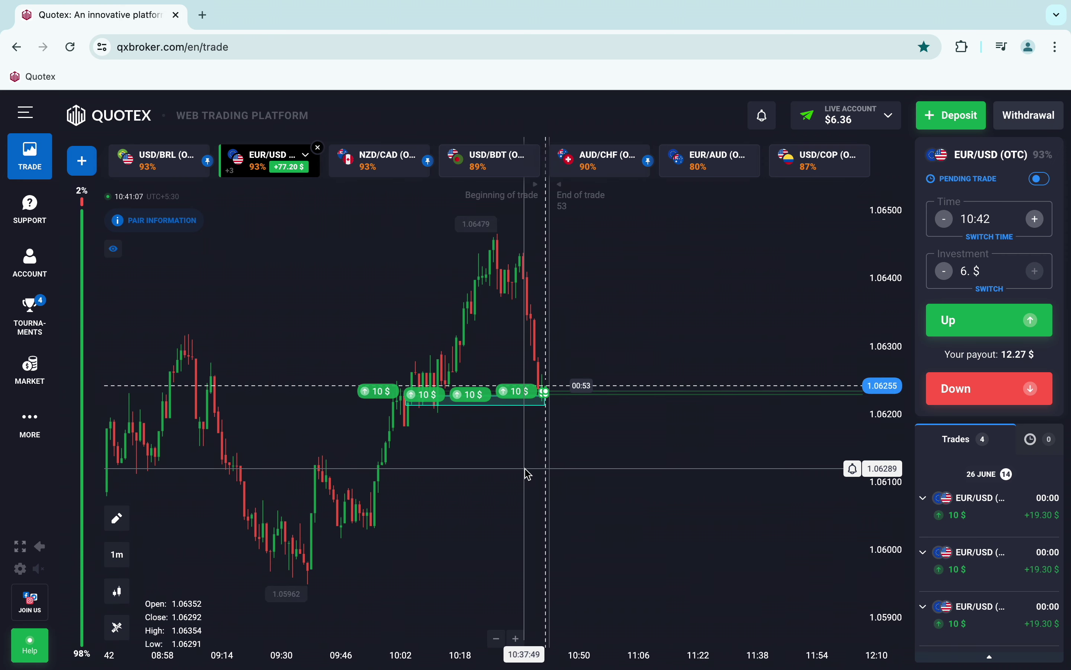
scroll(529, 474, "up", 10)
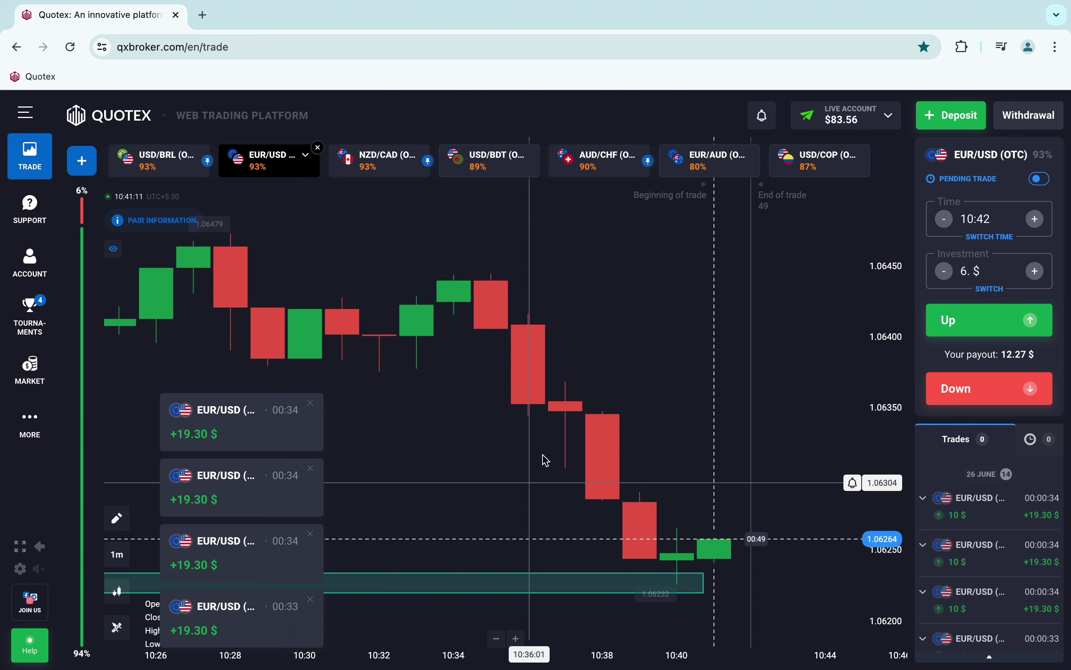
Switch via USD/COP to EUR/AUD (OTC) and open four 20 $ Down trades
left_click(823, 160)
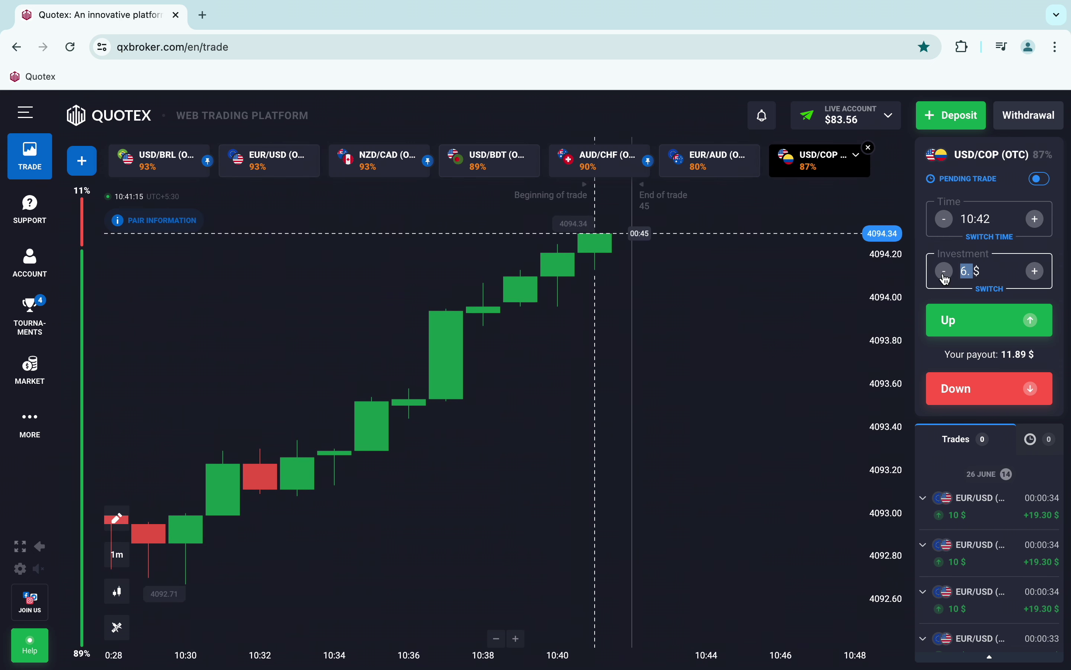
scroll(598, 351, "down", 8)
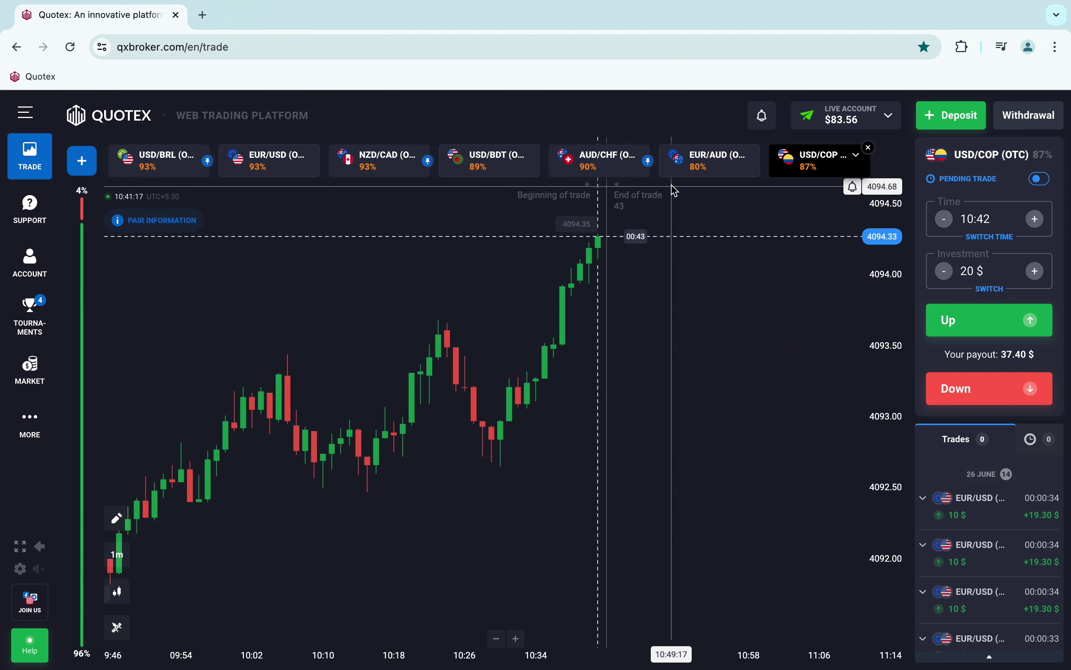
left_click(682, 173)
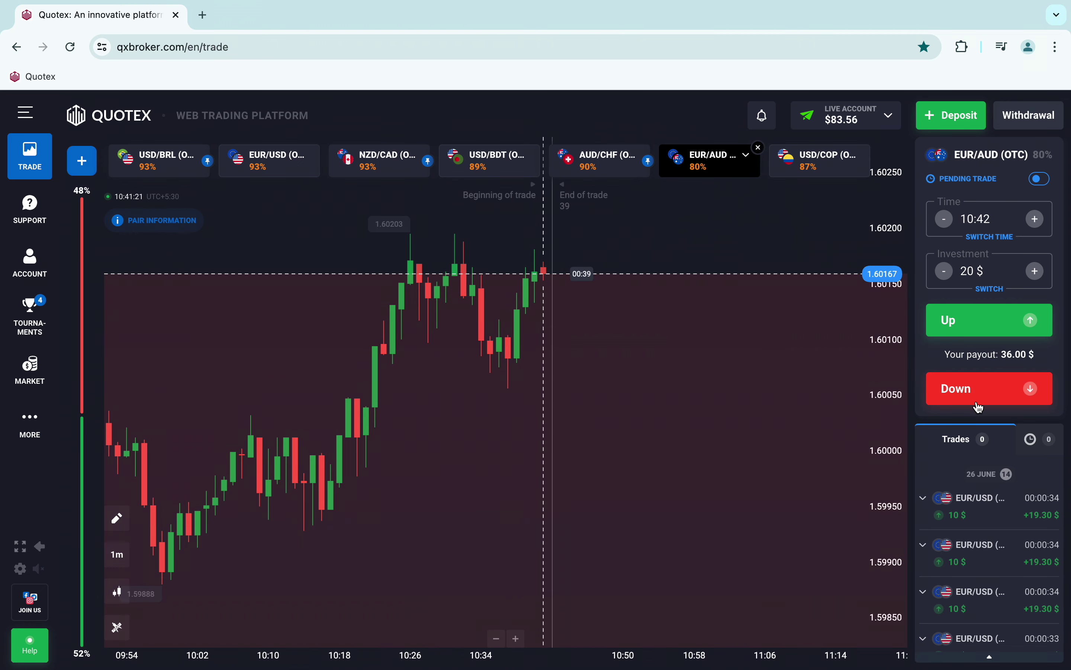
left_click(980, 401)
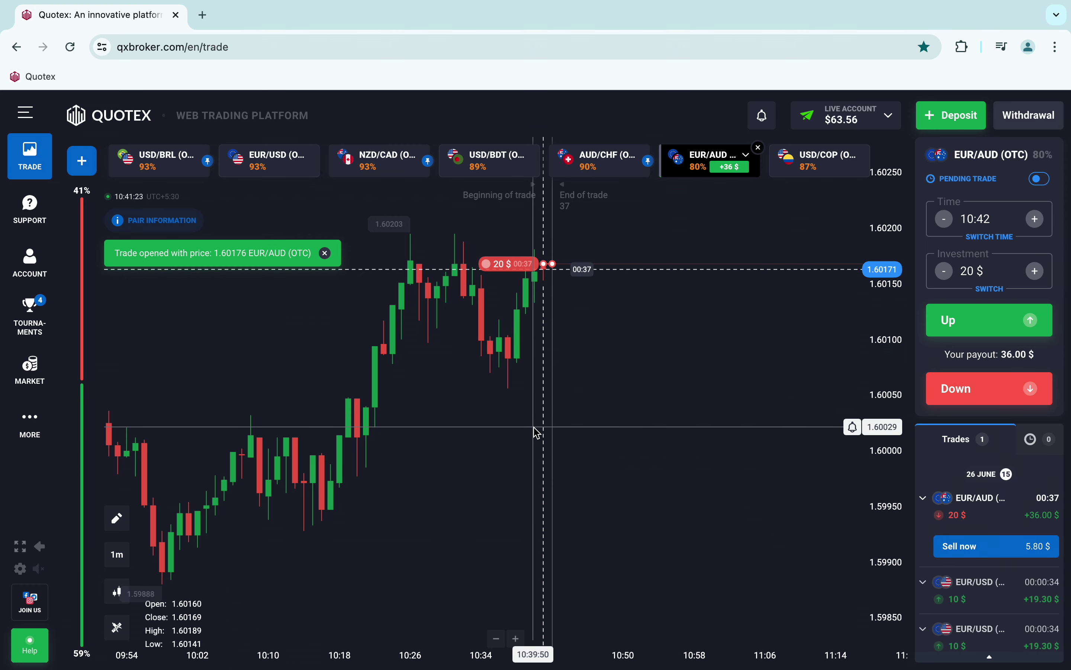
key("shift+s")
key("shift+s")
key("shift+s")
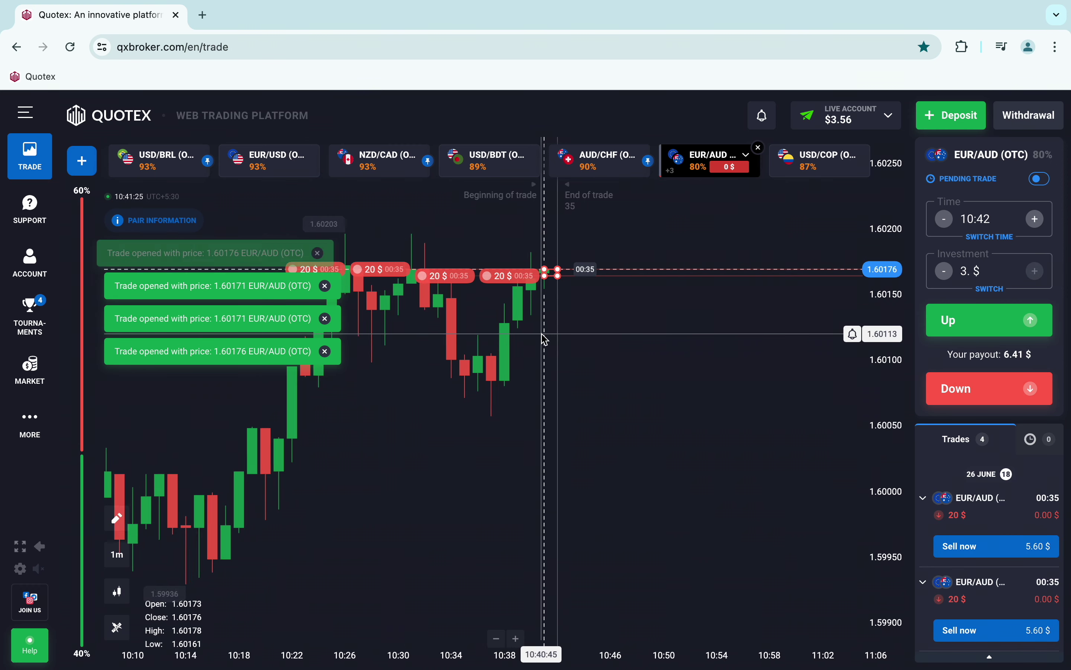
scroll(545, 340, "down", 2)
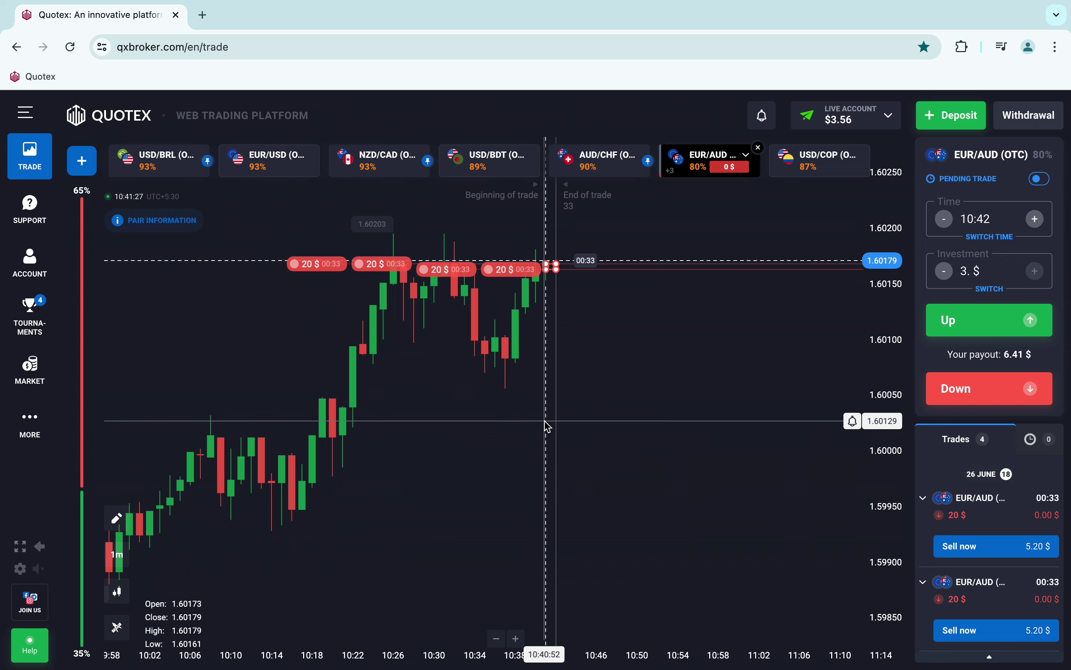
Show the daily leader board from the extra trading features list
left_click(32, 443)
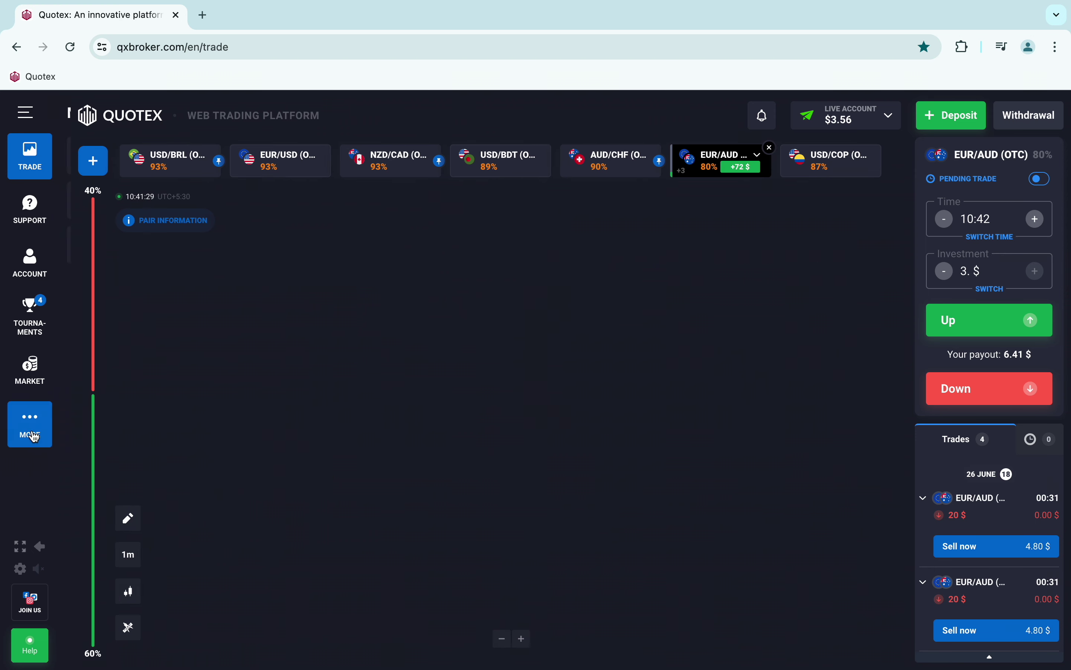
left_click(125, 200)
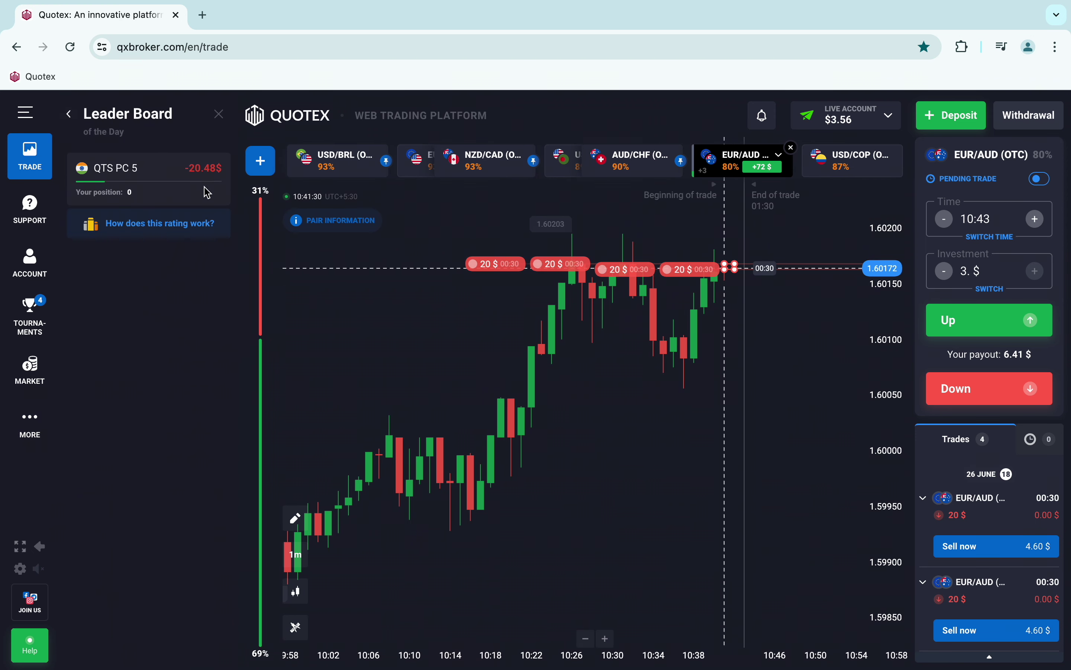
scroll(586, 467, "up", 4)
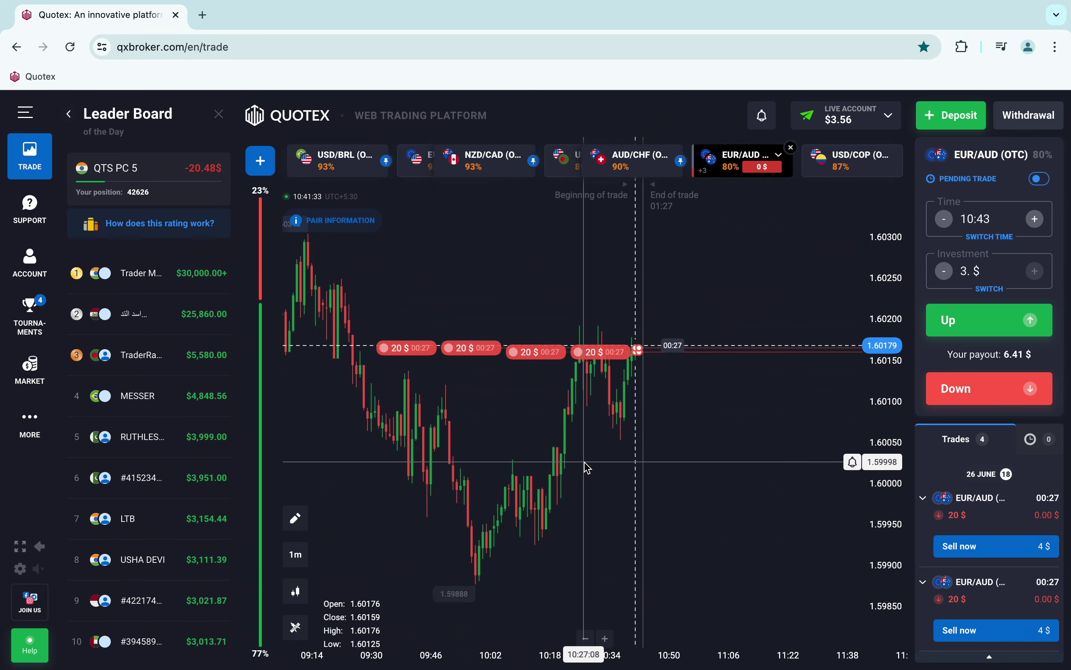
scroll(709, 469, "up", 5)
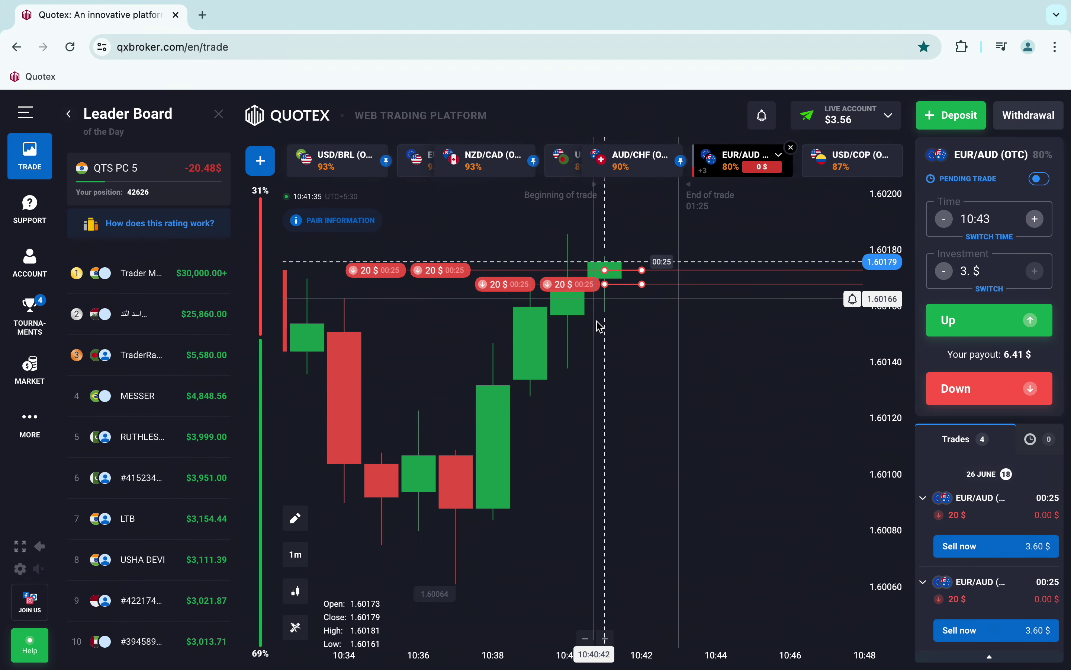
scroll(539, 348, "down", 4)
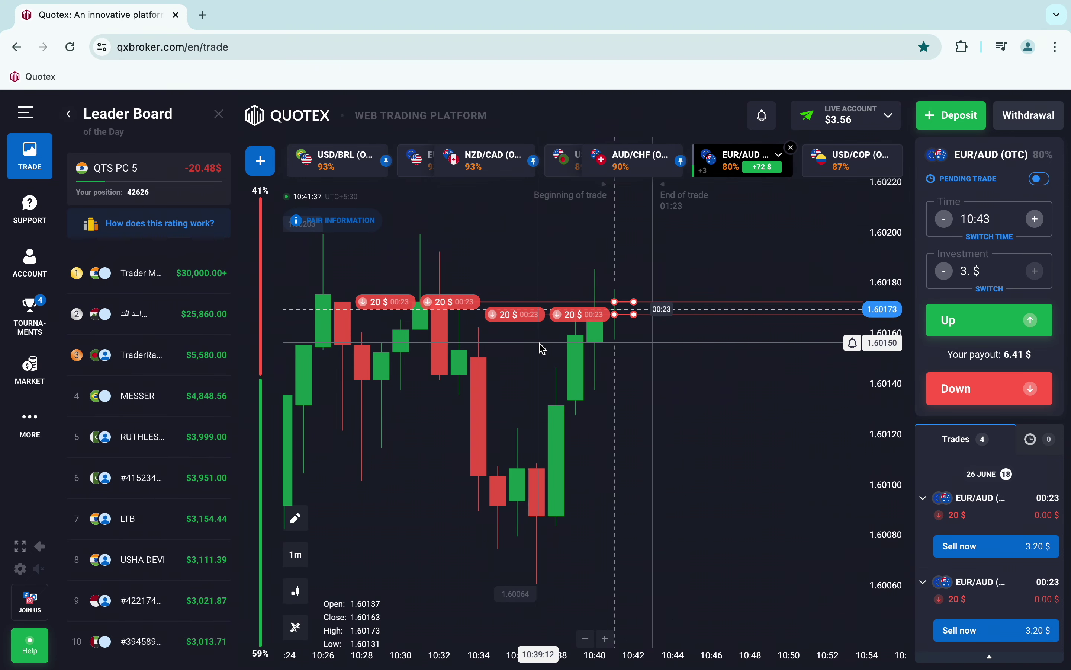
scroll(544, 349, "down", 3)
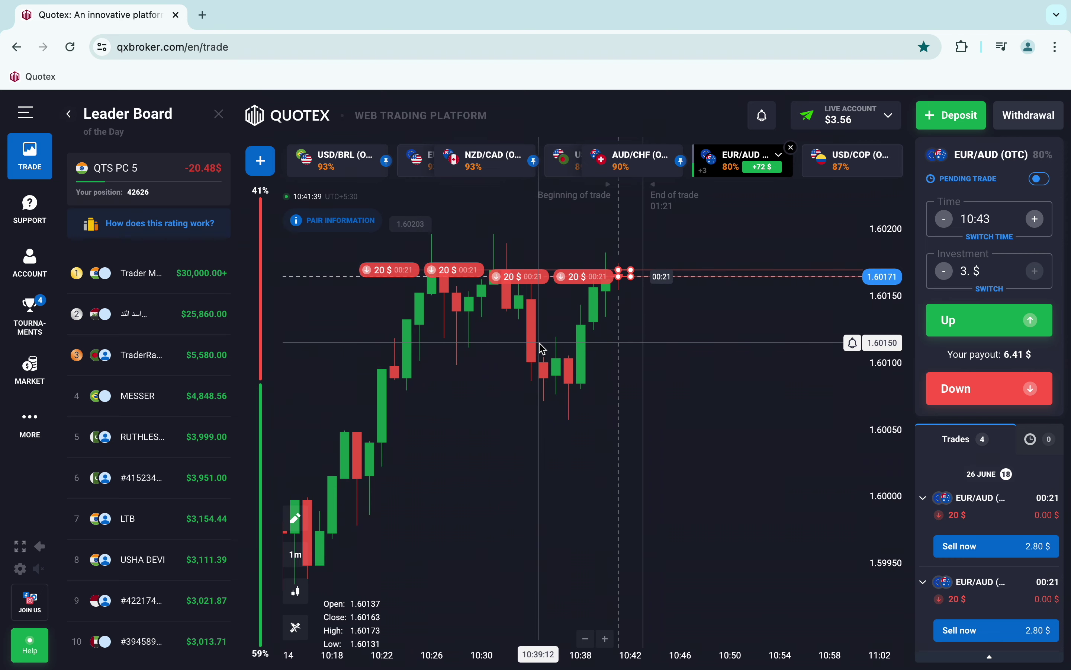
scroll(544, 349, "up", 3)
Let the four EUR/AUD trades expire at +36.00 $ each, reaching $147.56
scroll(658, 385, "up", 1)
scroll(575, 325, "down", 3)
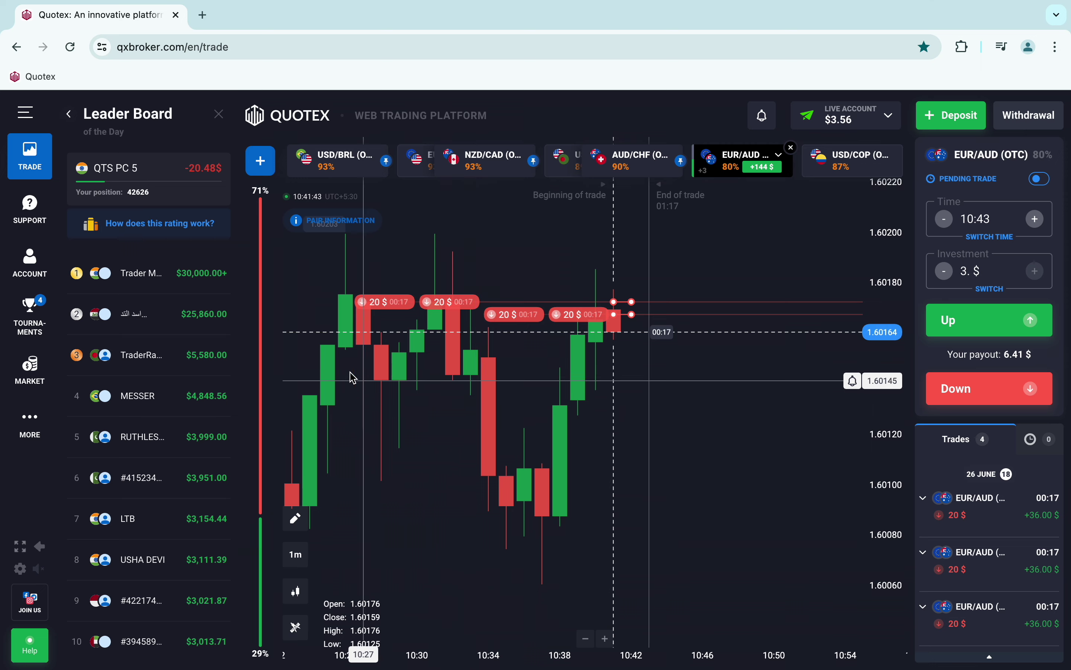
scroll(657, 430, "up", 3)
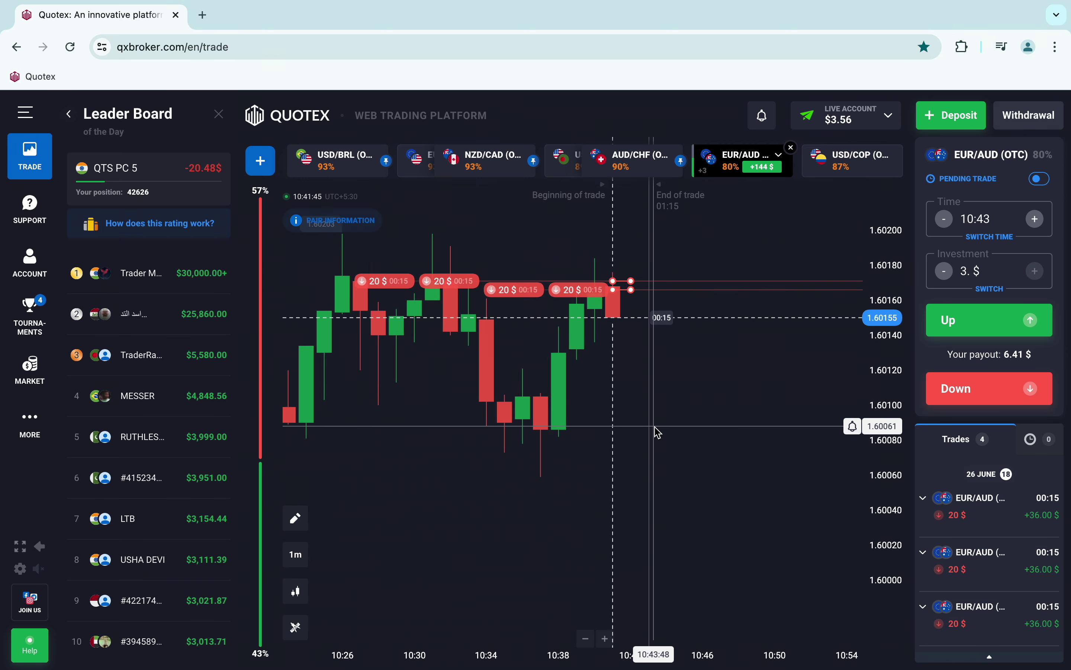
scroll(658, 432, "up", 1)
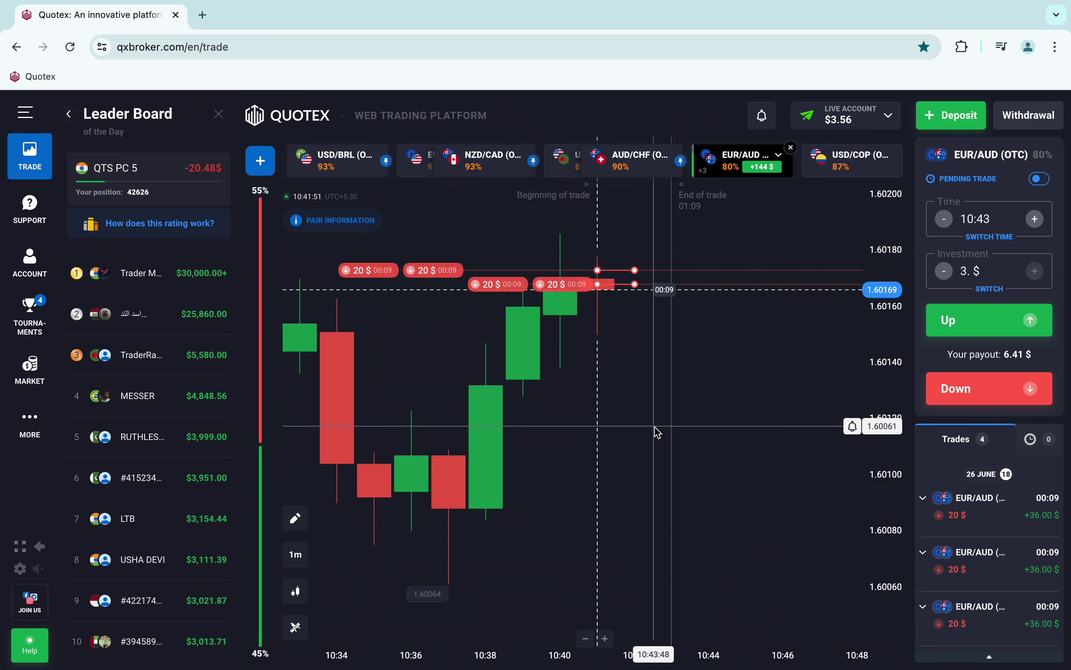
scroll(658, 431, "down", 1)
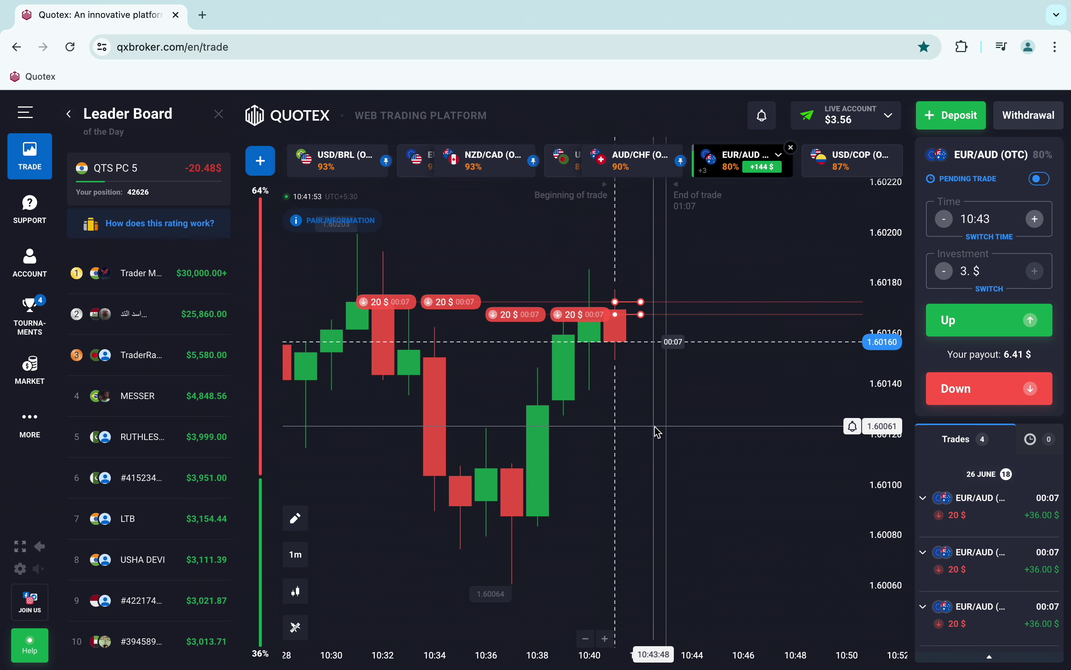
scroll(658, 432, "up", 1)
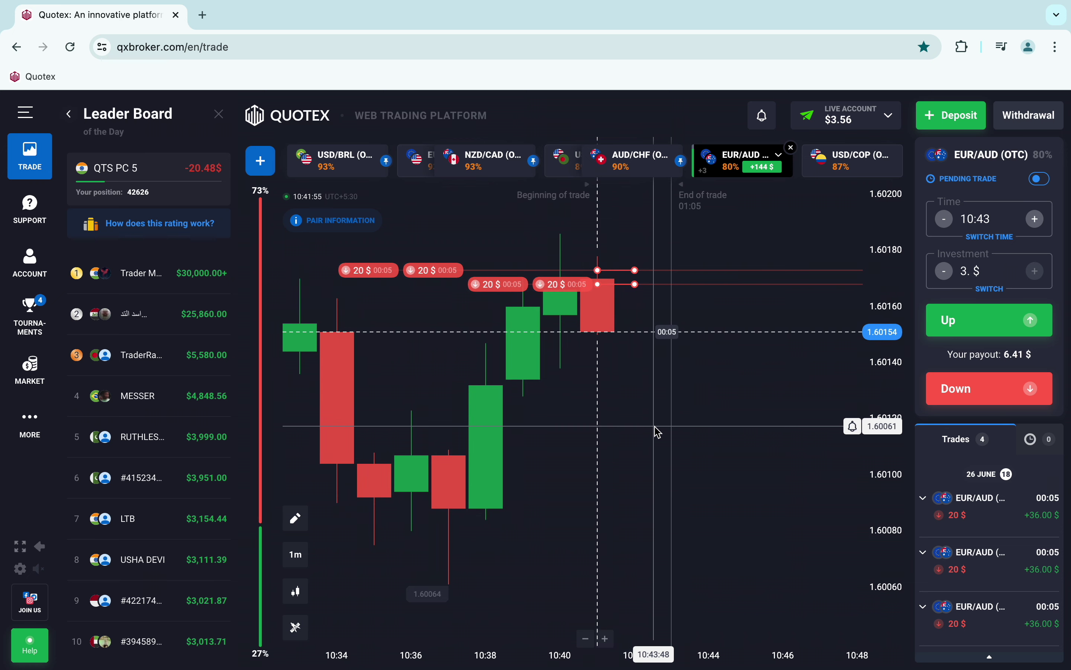
scroll(658, 432, "down", 1)
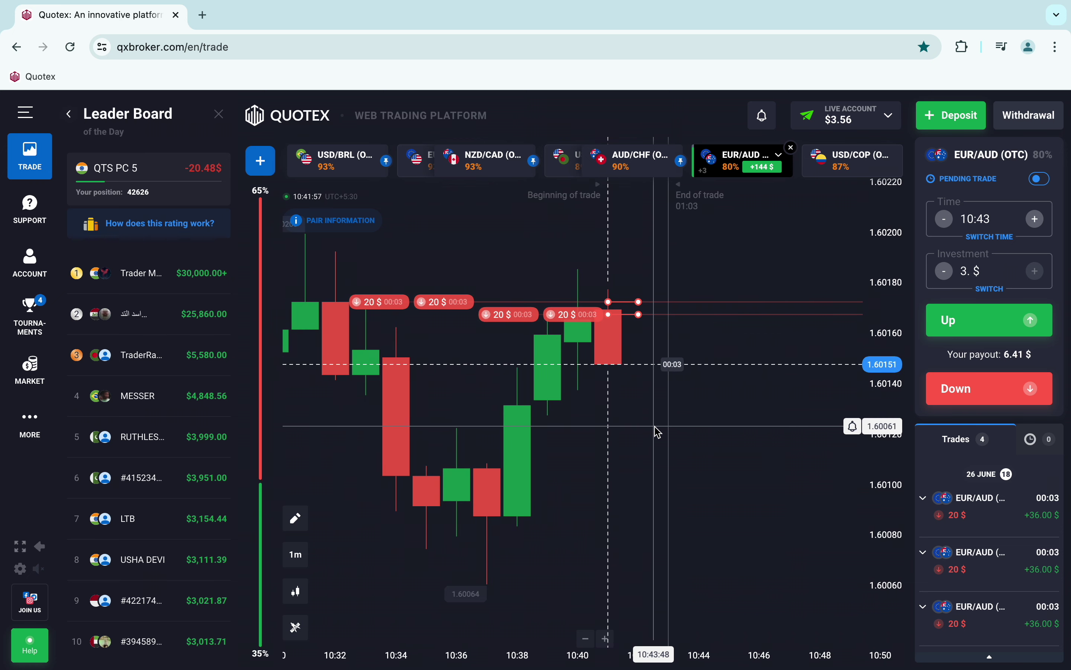
scroll(659, 432, "down", 1)
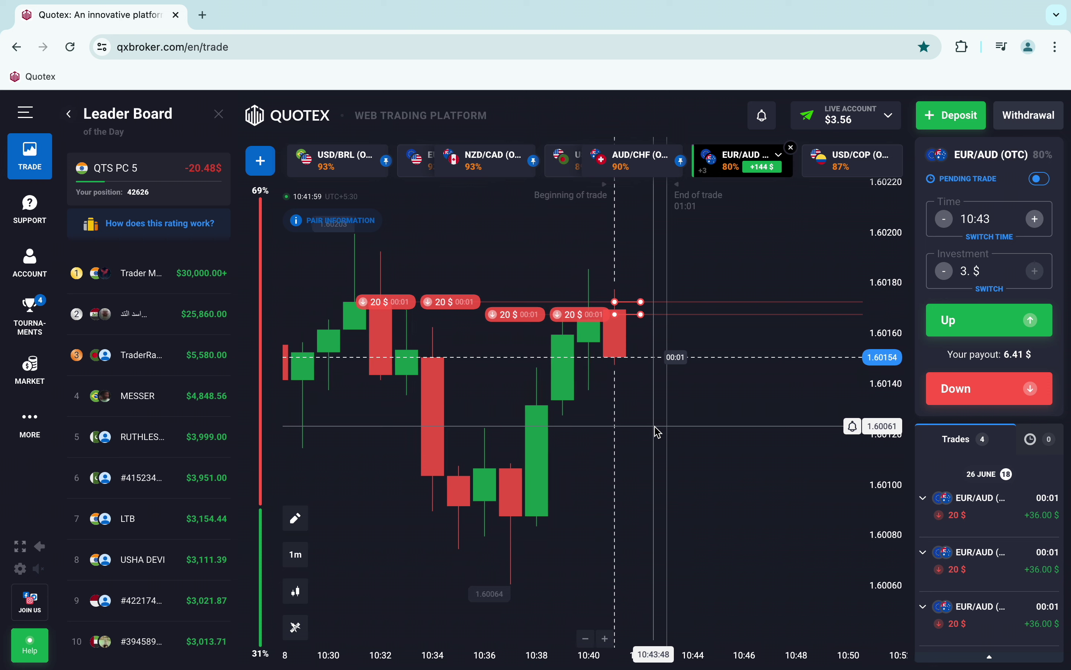
scroll(658, 432, "down", 3)
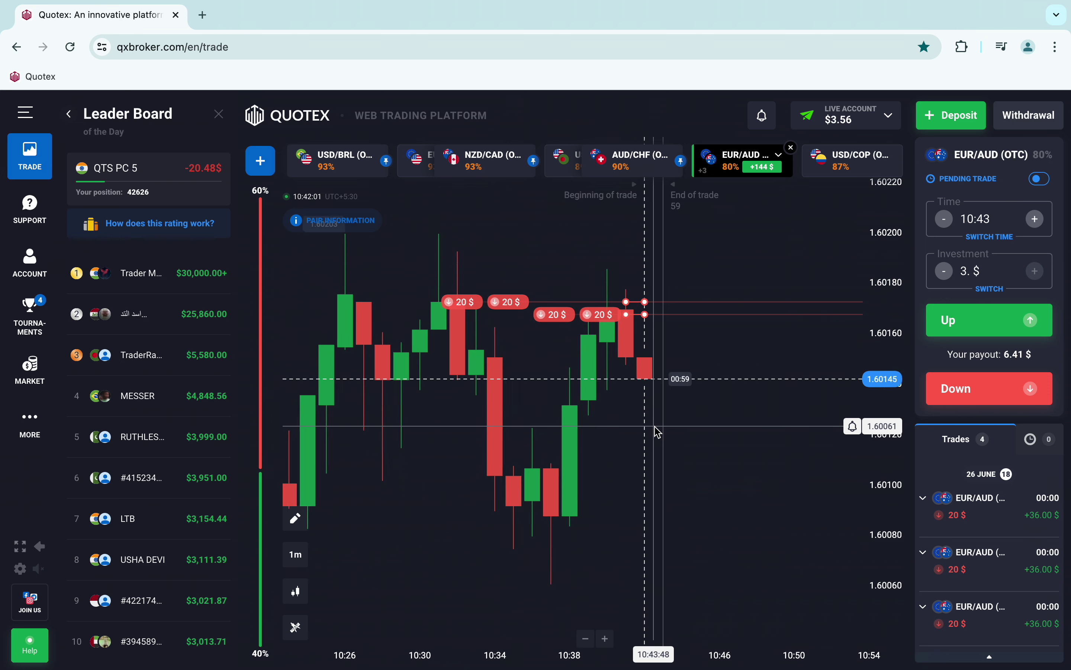
scroll(659, 432, "down", 2)
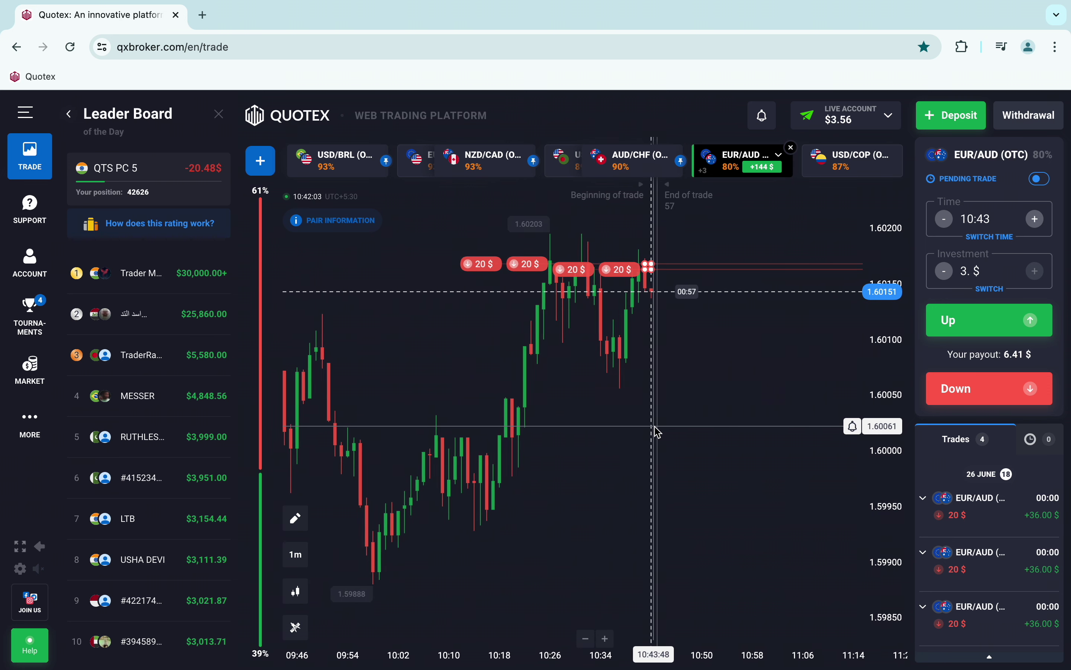
scroll(659, 432, "up", 5)
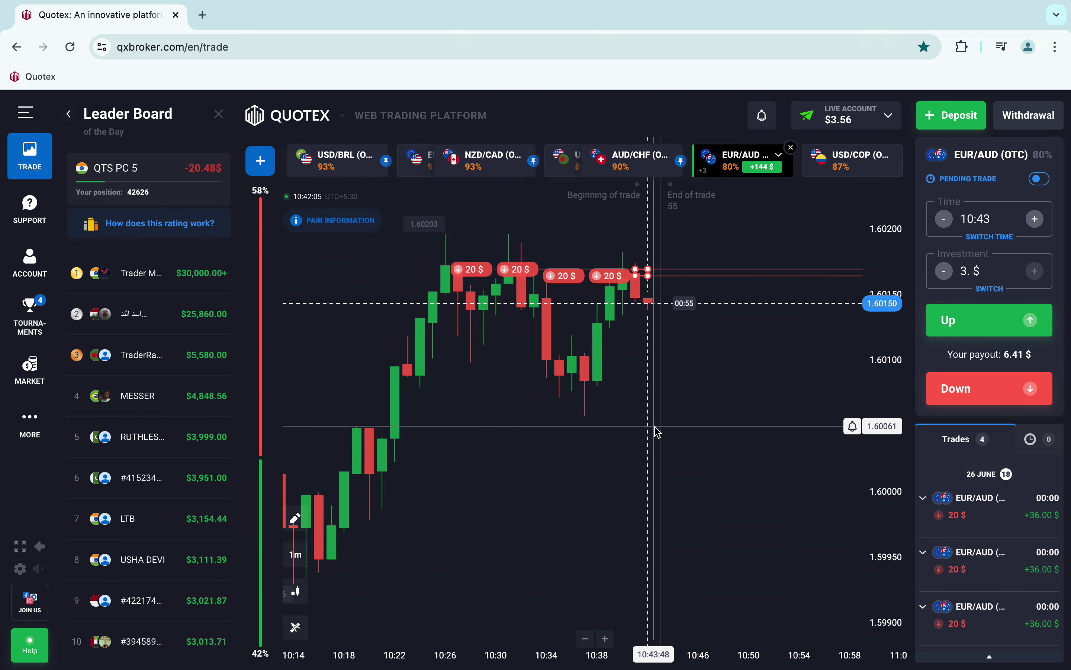
scroll(658, 432, "down", 1)
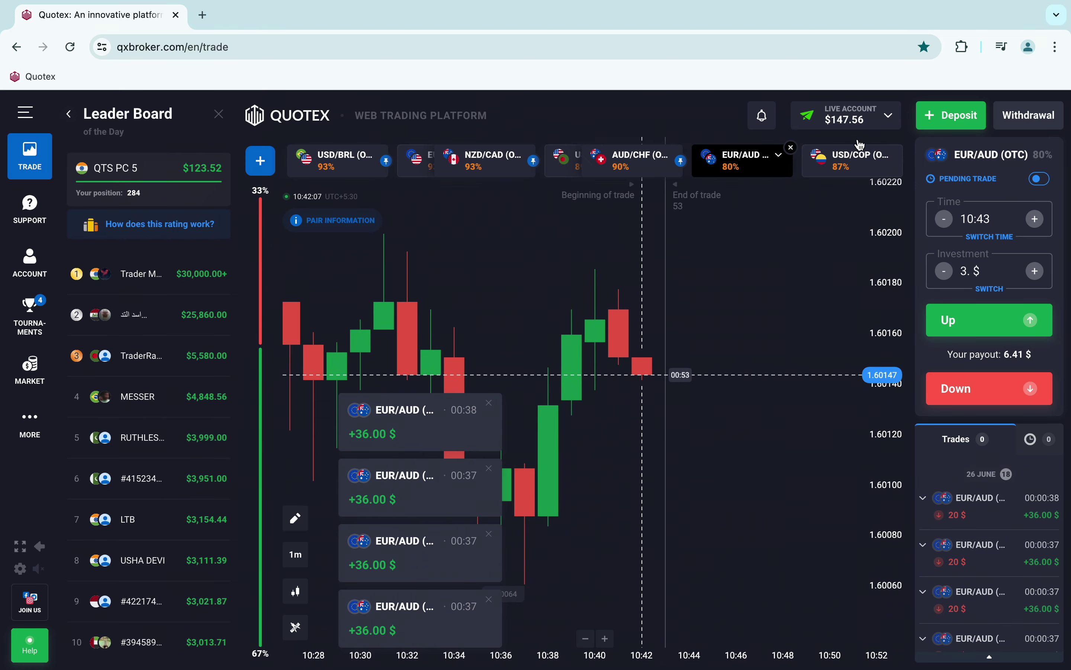
scroll(633, 445, "down", 2)
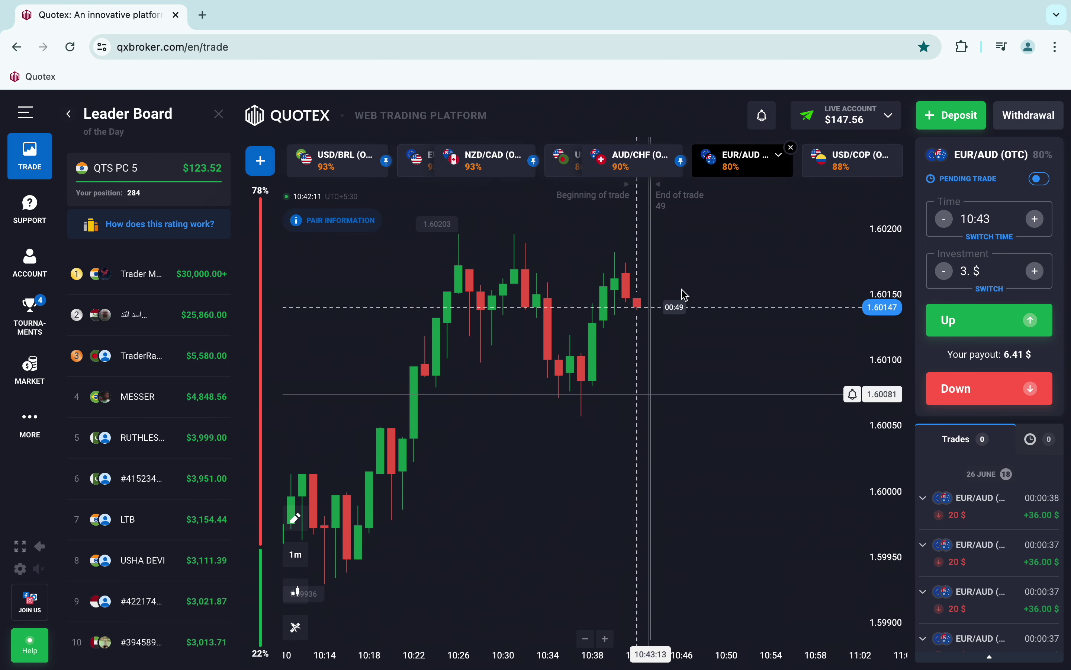
Check the USD/BDT and NZD/CAD charts, then switch to EUR/USD (OTC) and open the pair selector
left_click(568, 166)
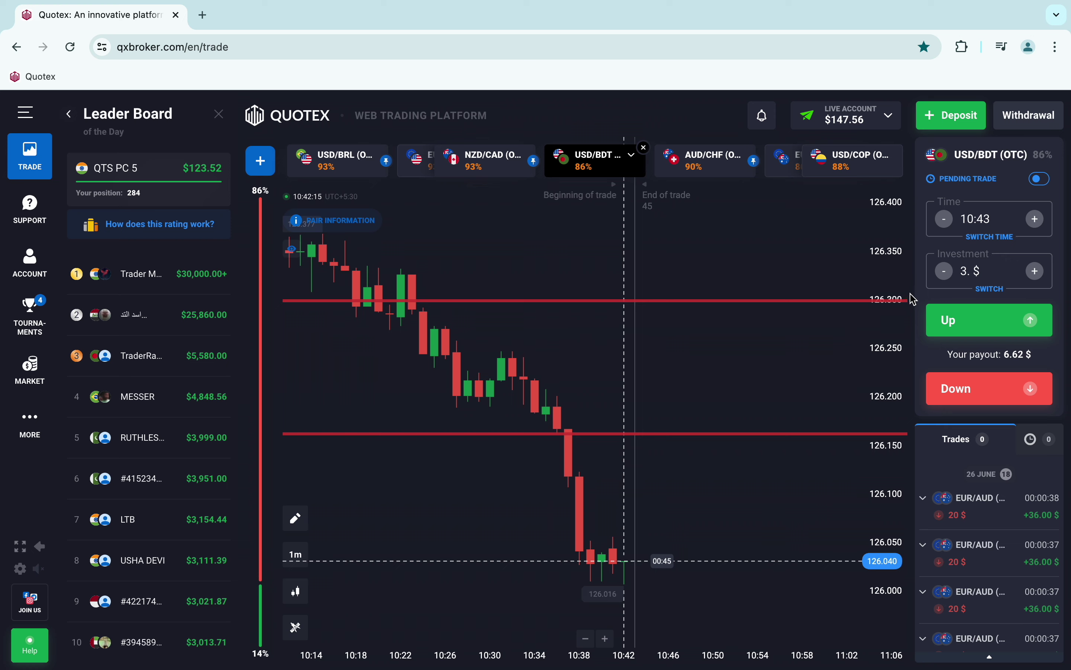
left_click(486, 162)
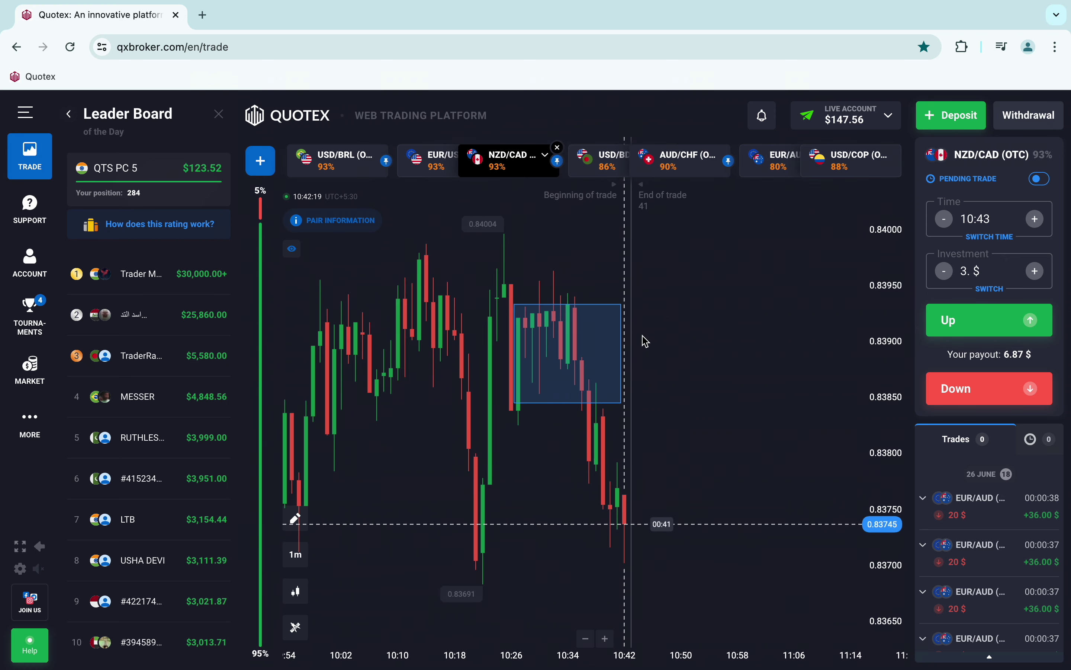
scroll(666, 383, "down", 3)
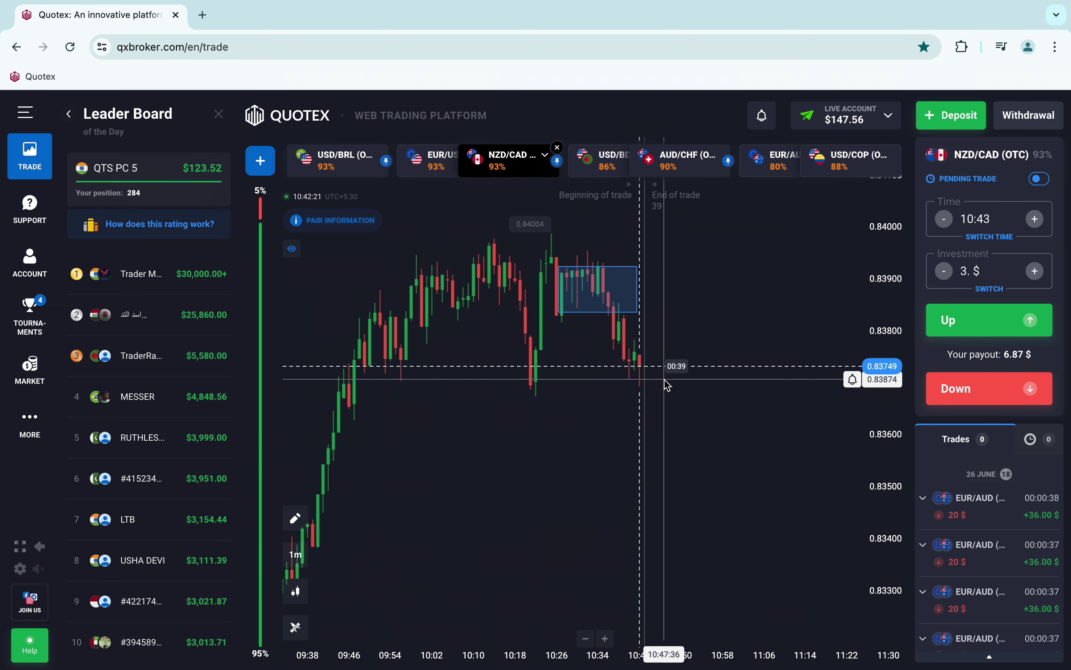
scroll(665, 383, "up", 3)
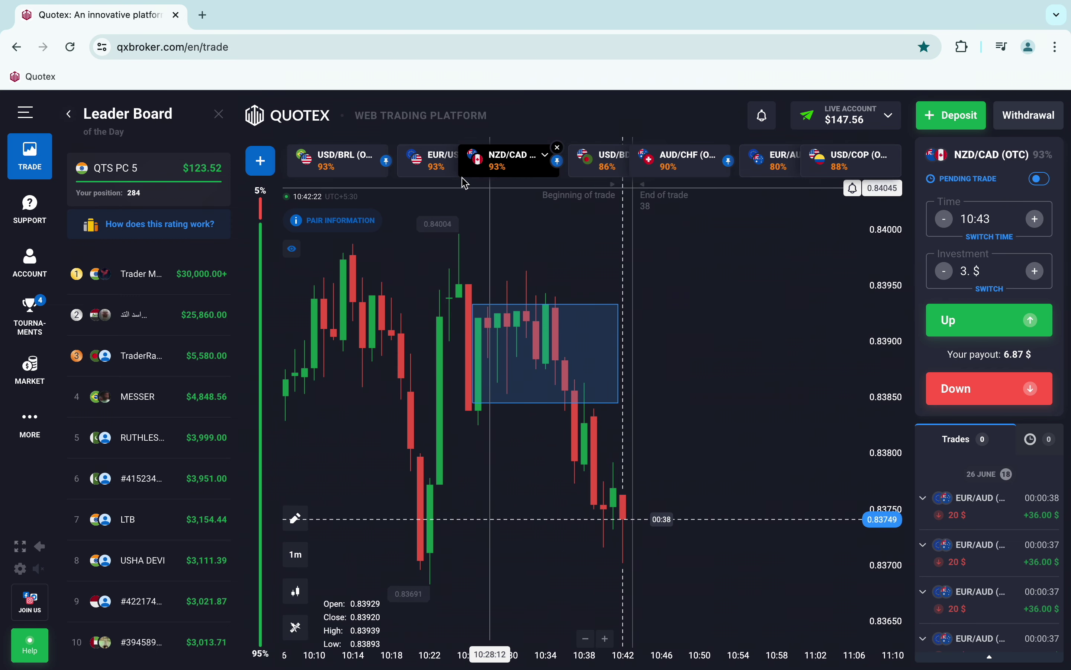
left_click(434, 166)
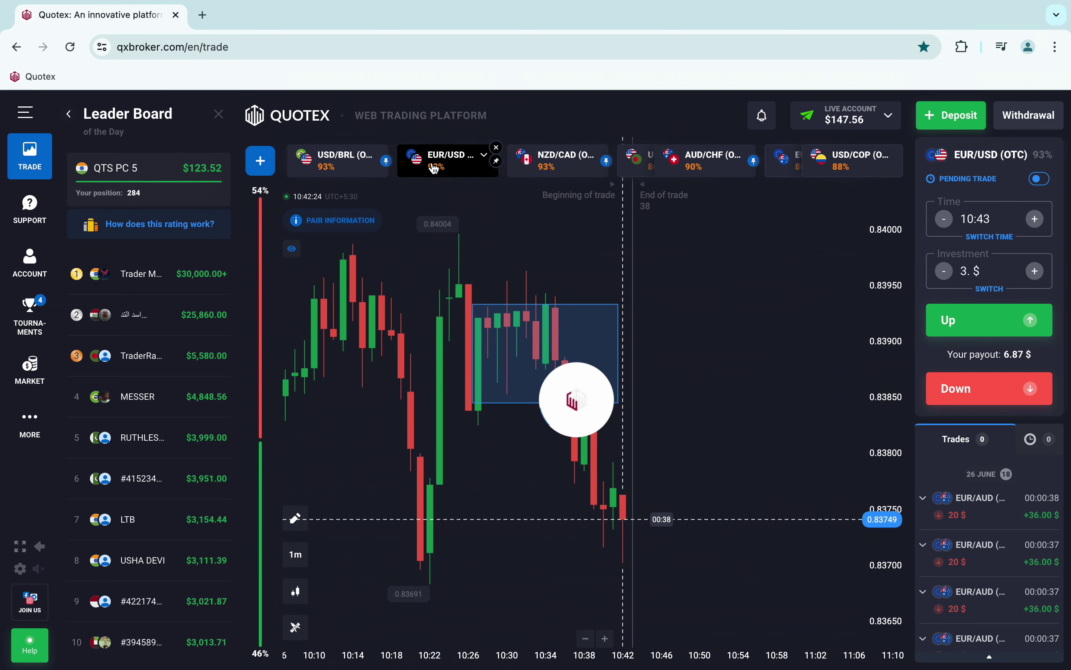
left_click(434, 167)
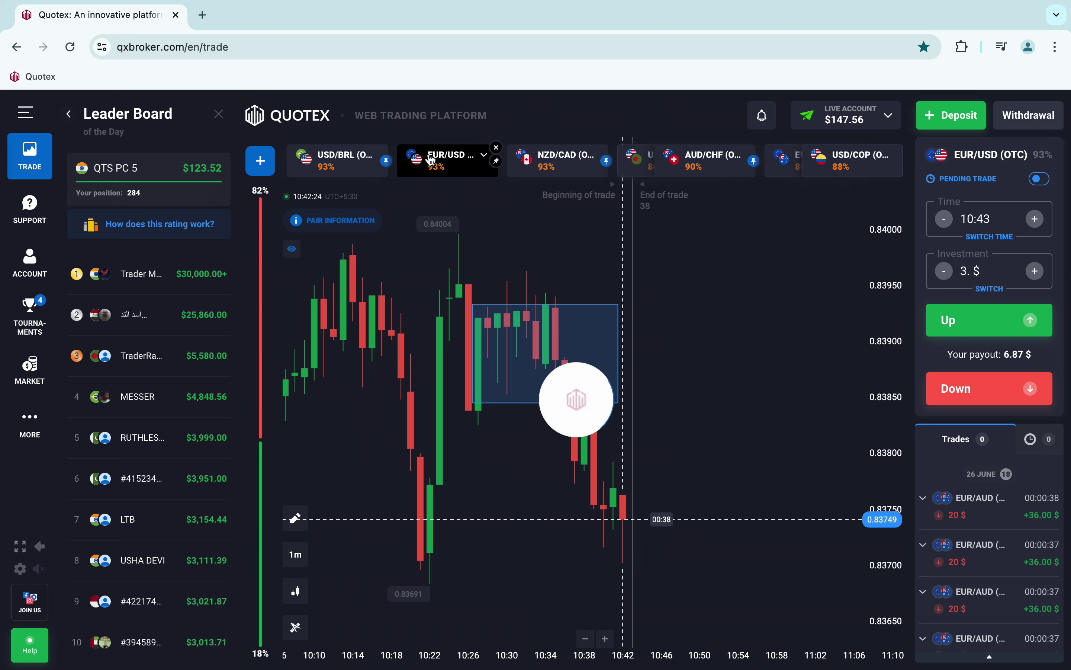
left_click(347, 363)
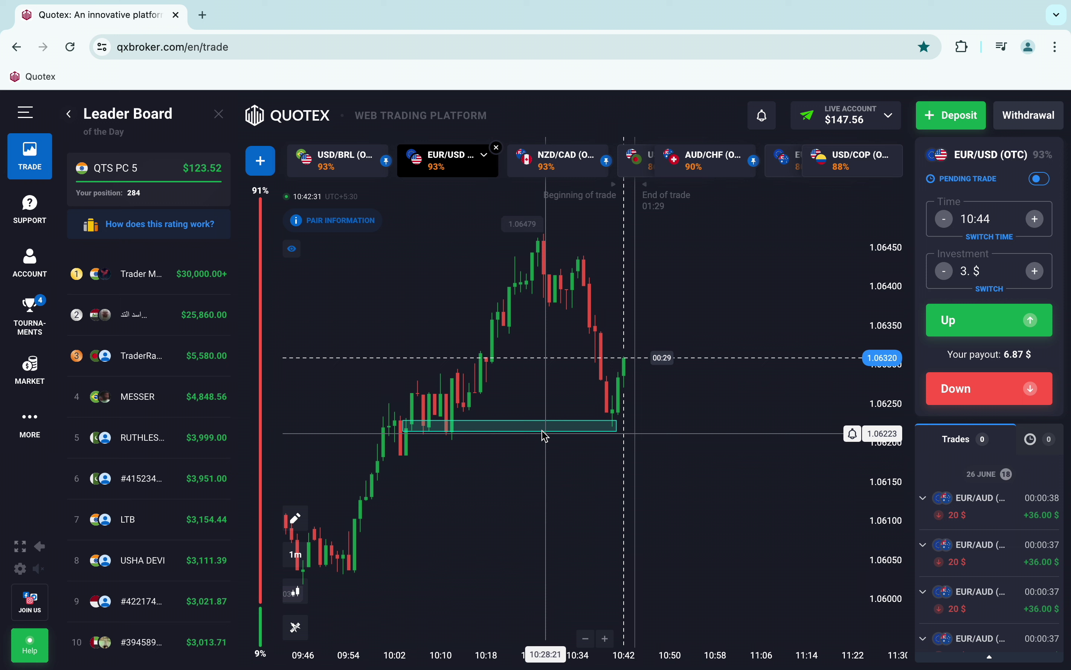
left_click(548, 429)
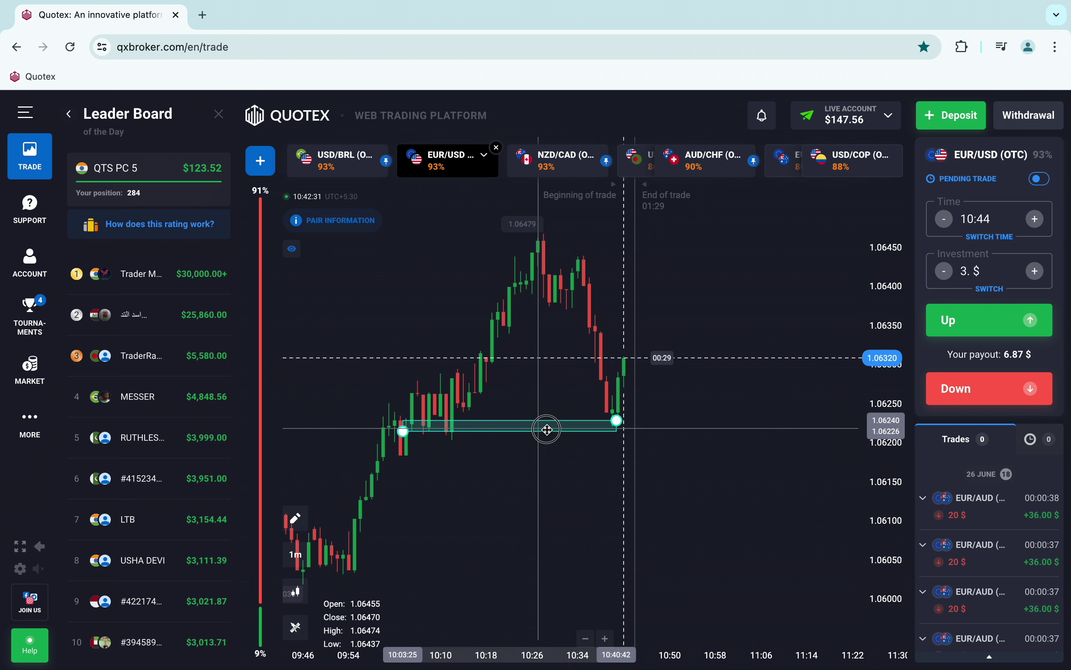
left_click(624, 450)
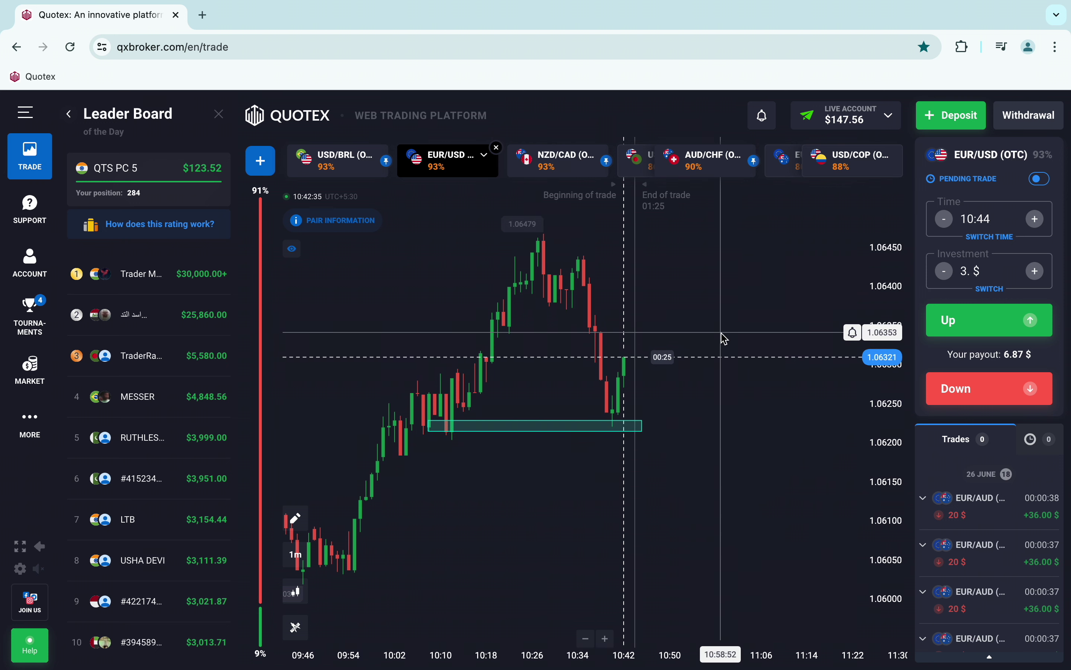
scroll(722, 335, "up", 3)
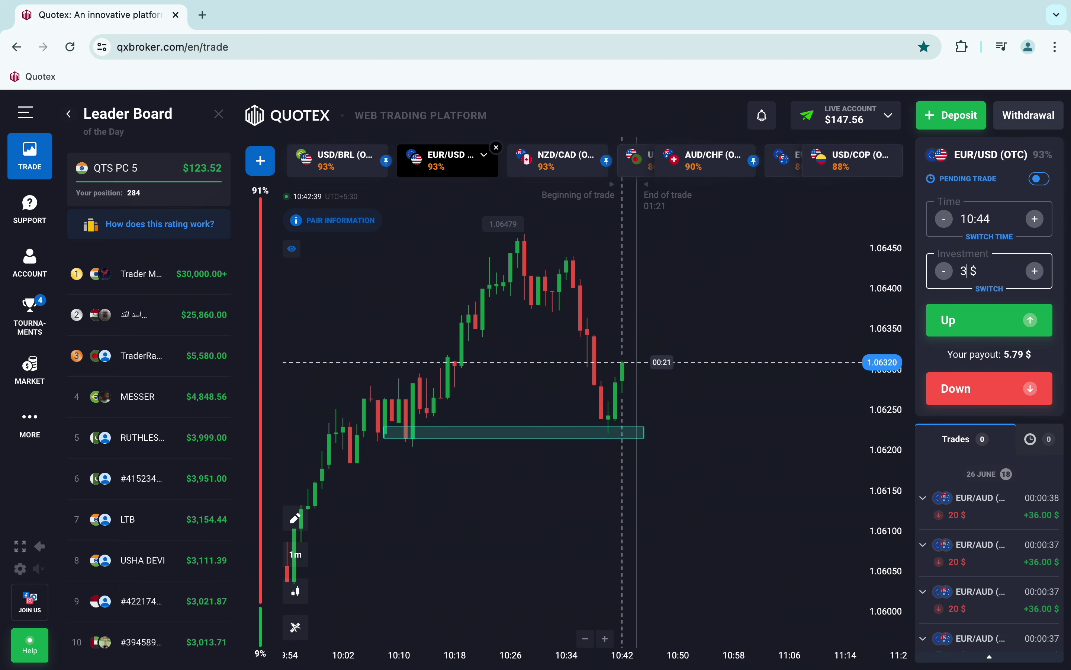
scroll(650, 306, "up", 4)
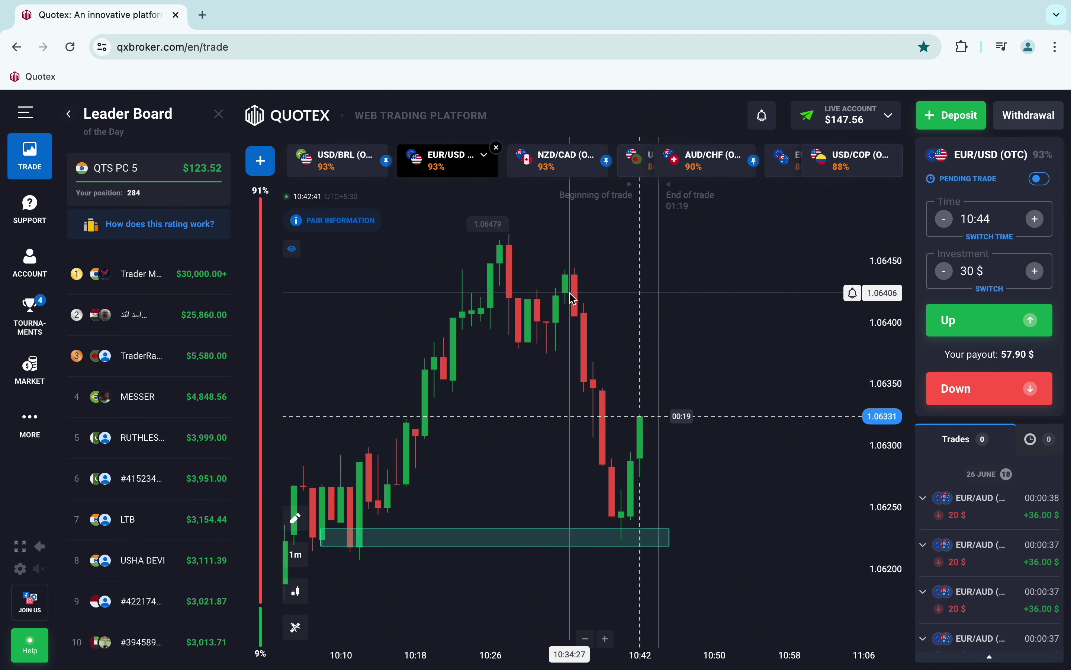
scroll(706, 463, "down", 3)
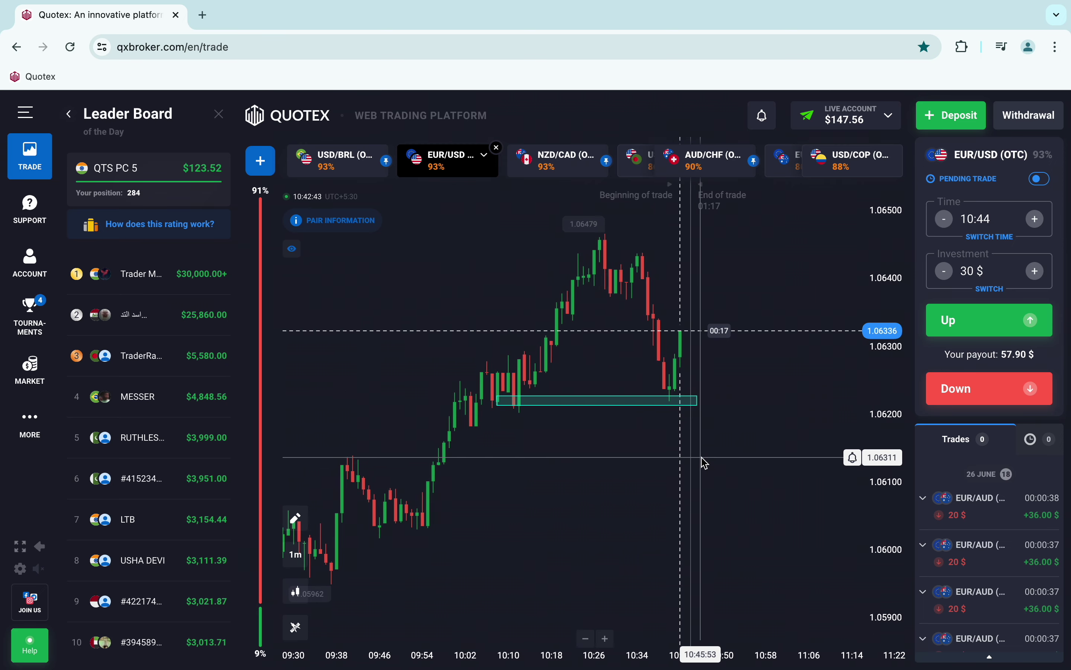
scroll(706, 462, "up", 2)
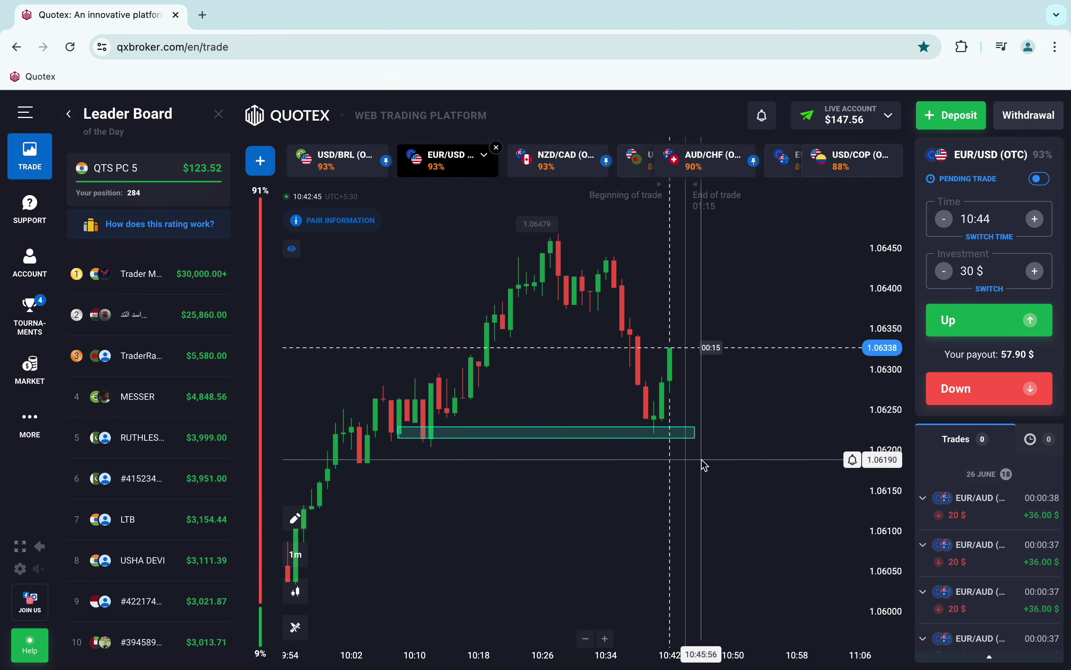
scroll(706, 462, "up", 2)
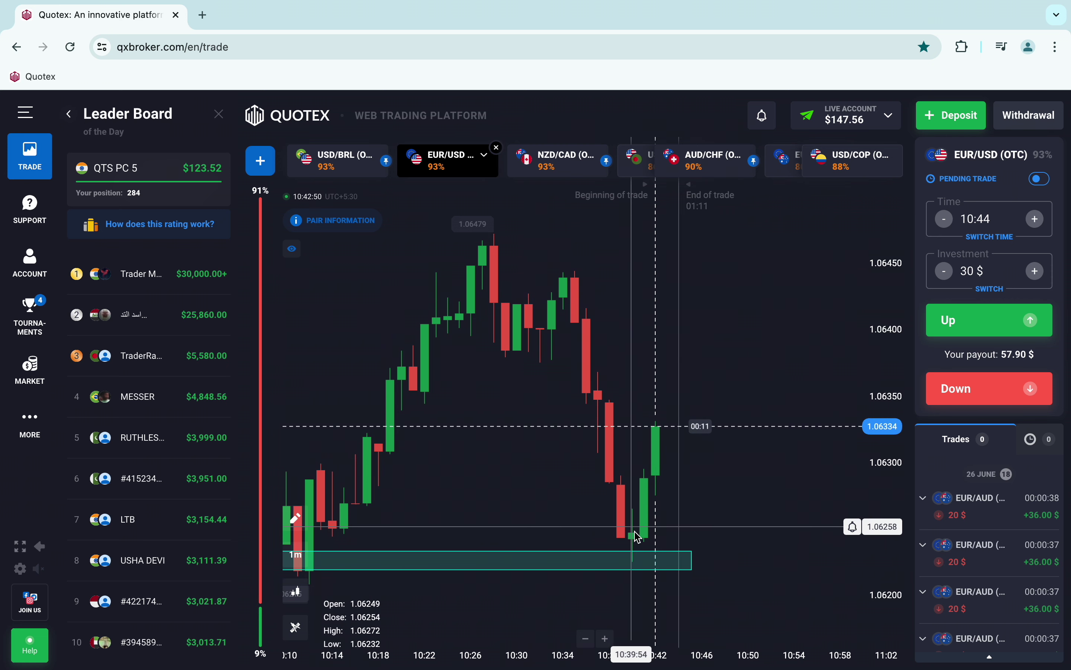
scroll(746, 427, "down", 2)
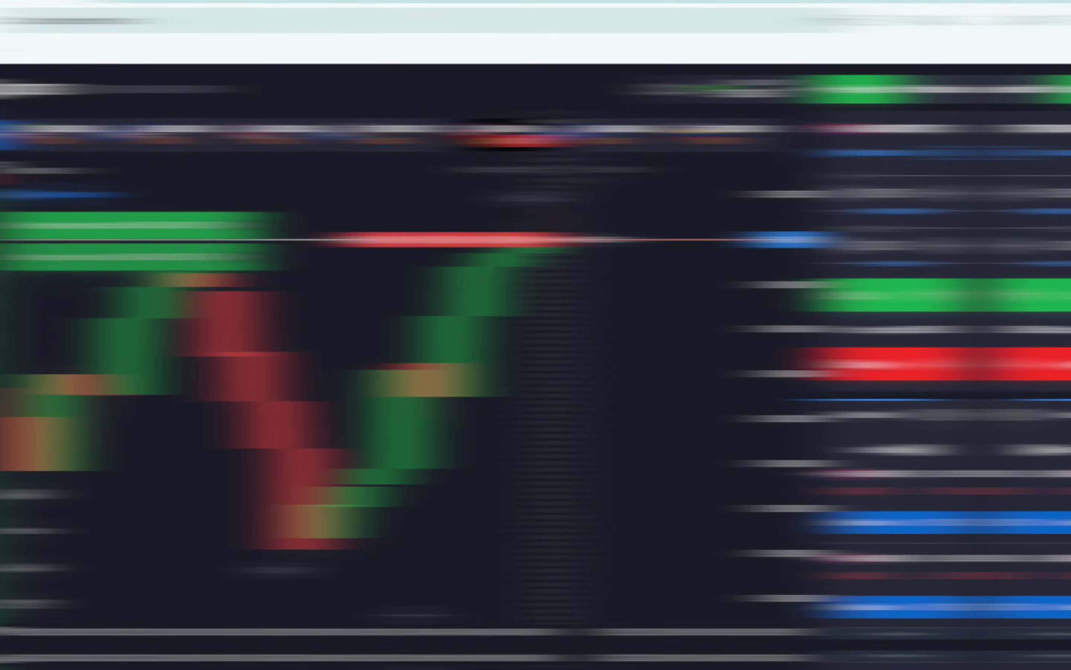
Place a fourth 30 $ AUD/CHF Down trade and let all four close at +55.80 $ each
key("shift+s")
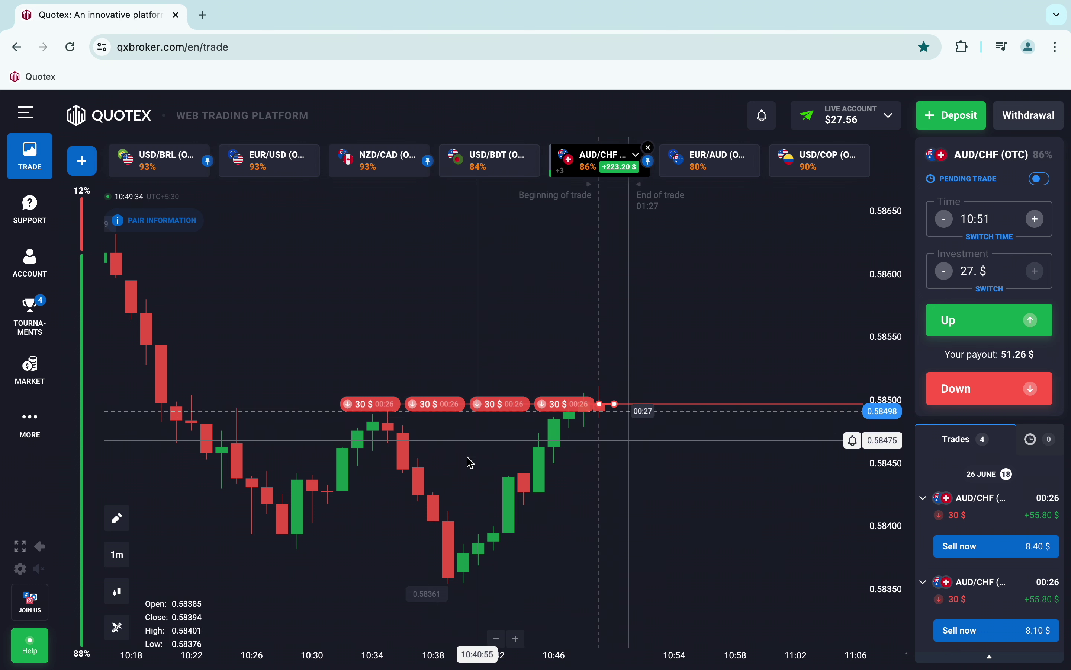
scroll(602, 448, "up", 3)
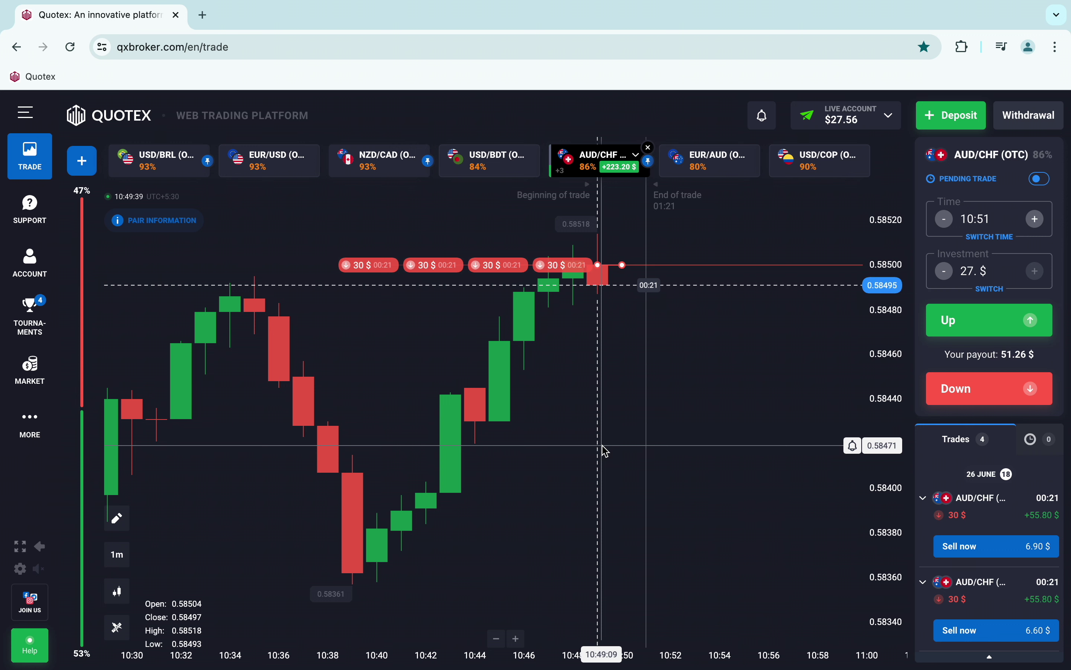
scroll(606, 450, "up", 2)
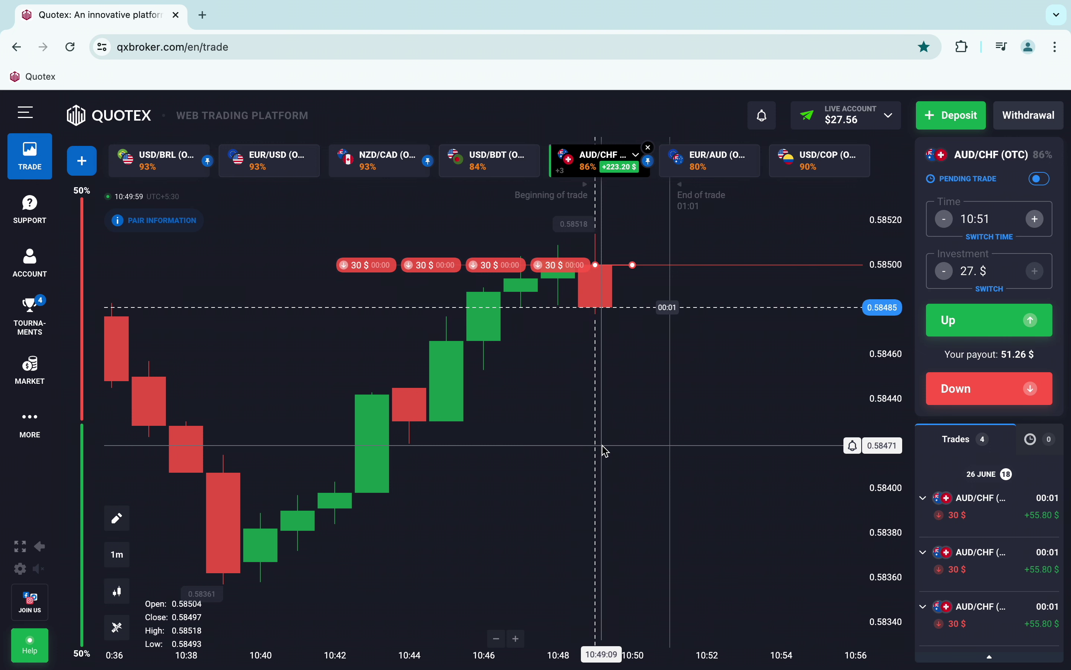
scroll(606, 450, "down", 5)
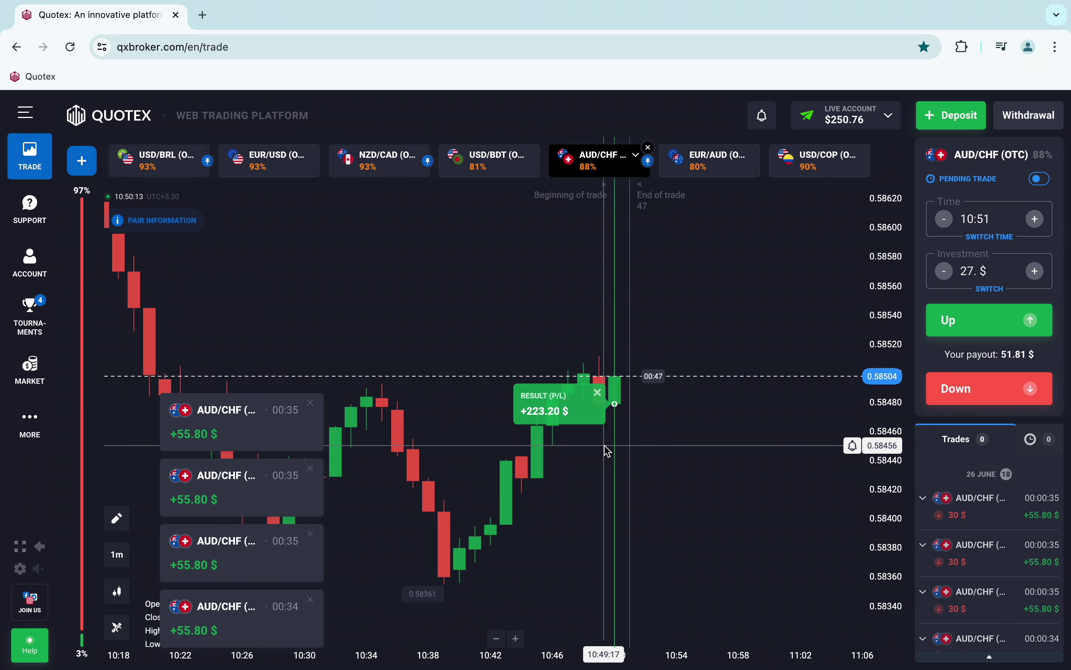
scroll(609, 451, "up", 2)
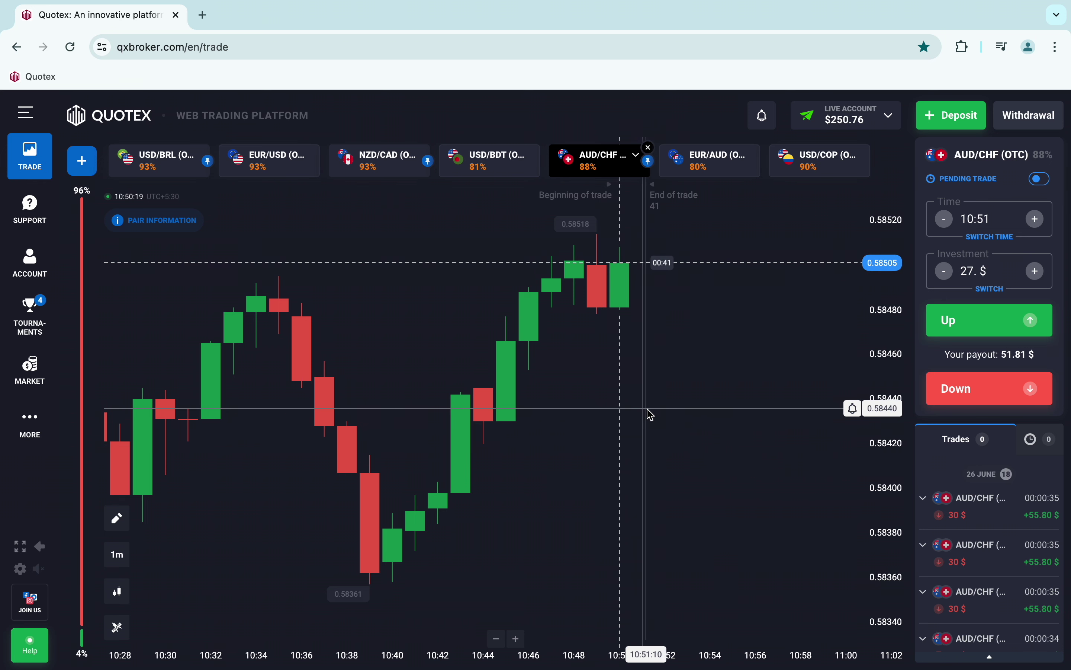
scroll(651, 415, "up", 3)
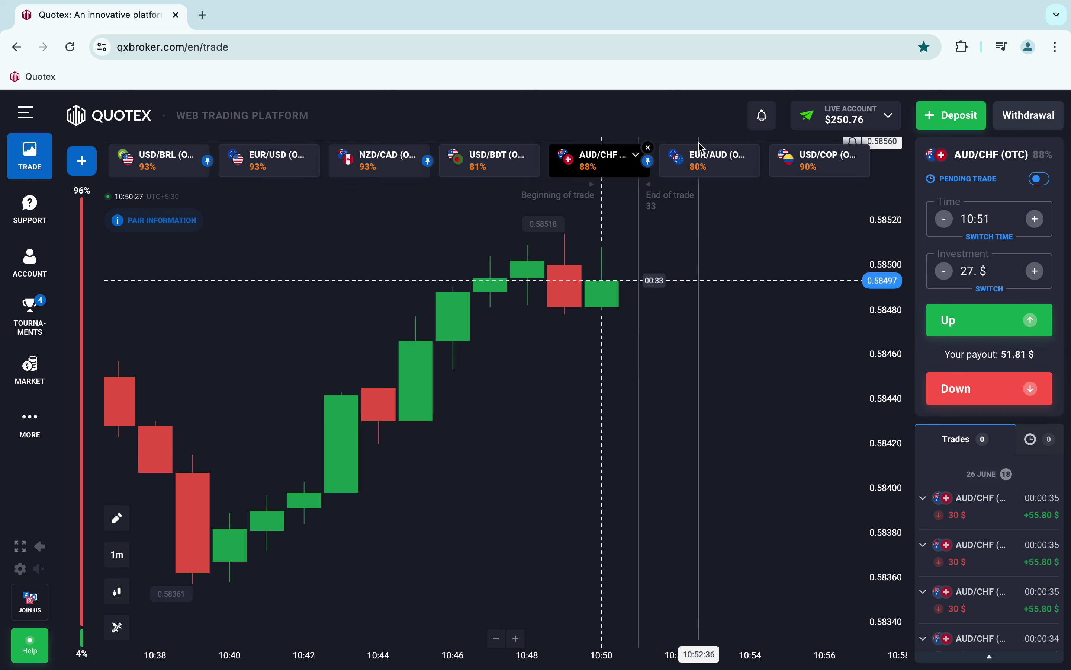
Check EUR/AUD and the pair list, then switch through USD/COP to USD/BRL (OTC)
left_click(696, 164)
left_click(697, 164)
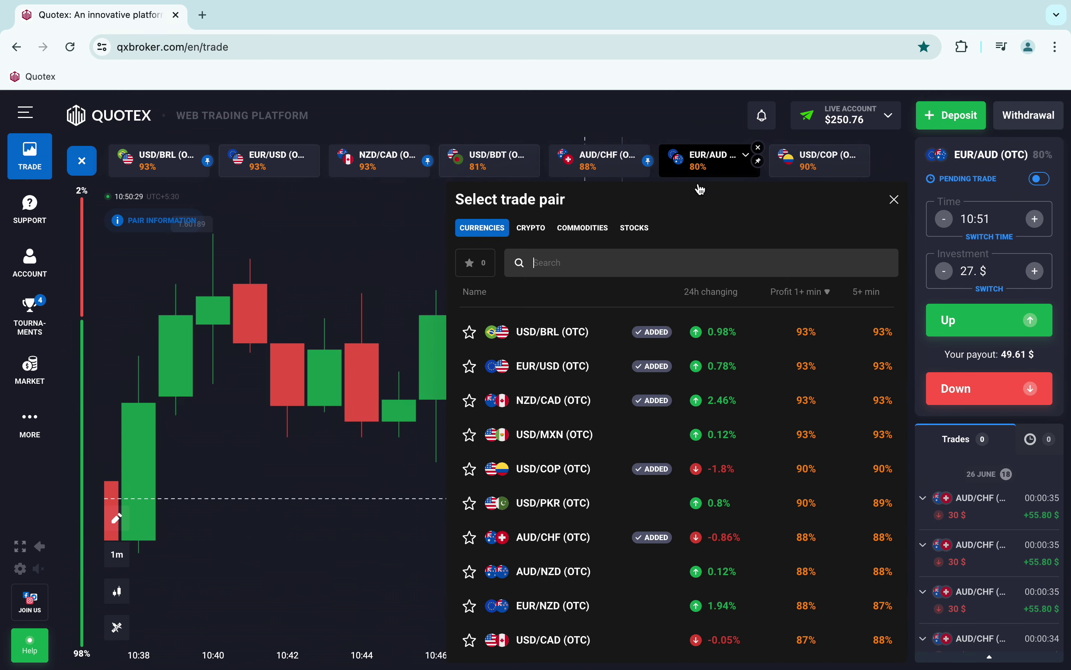
left_click(322, 301)
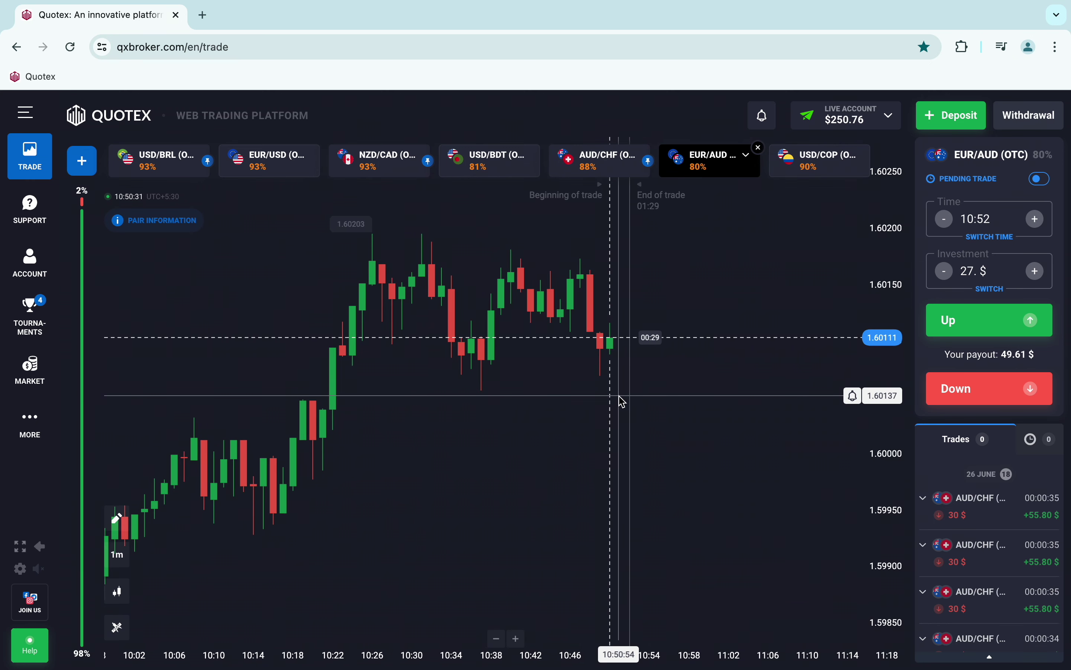
left_click(796, 160)
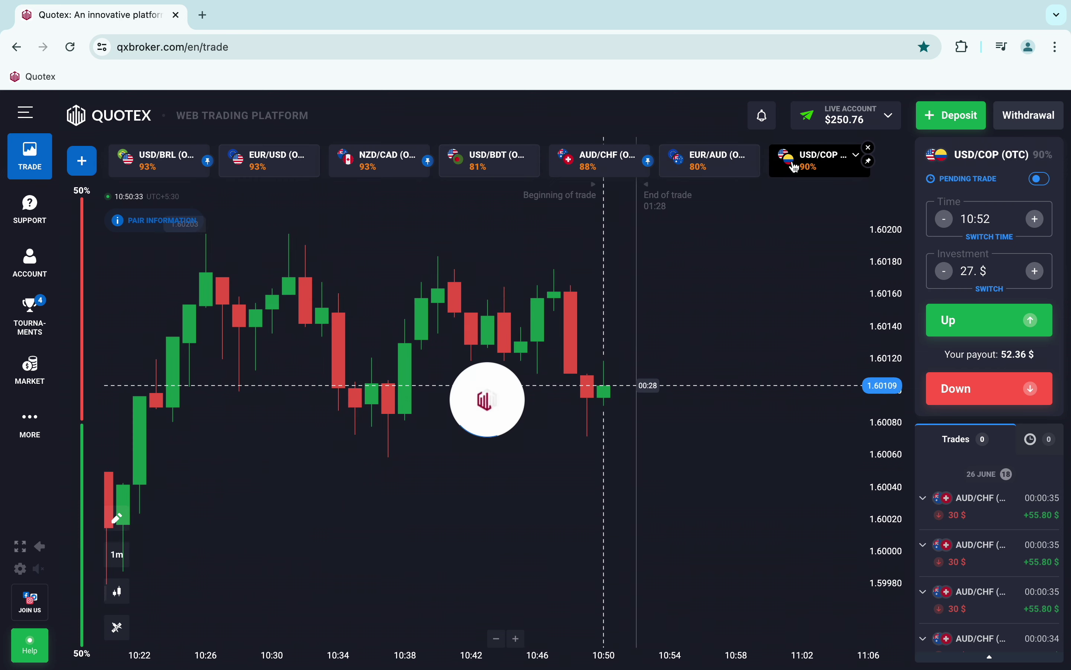
left_click(146, 161)
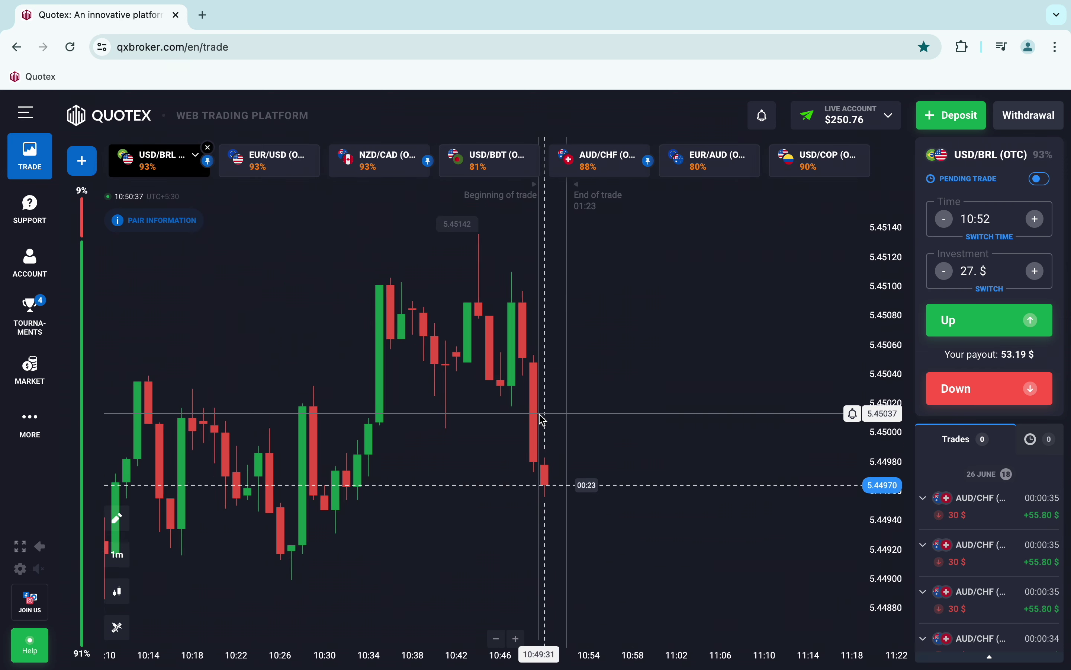
scroll(543, 420, "up", 5)
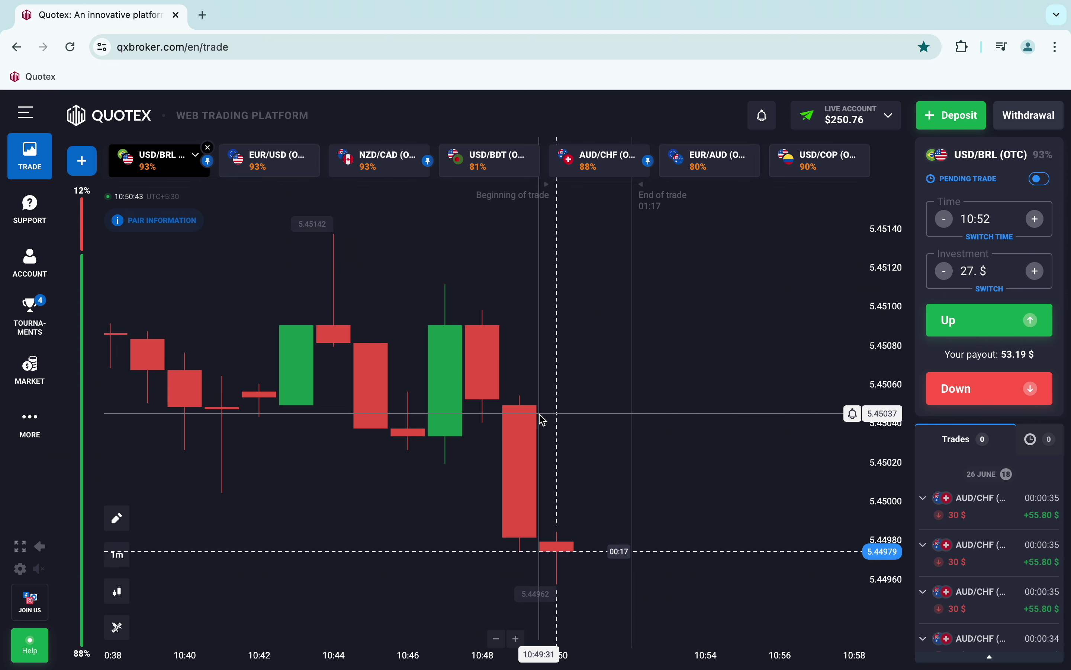
scroll(543, 419, "down", 3)
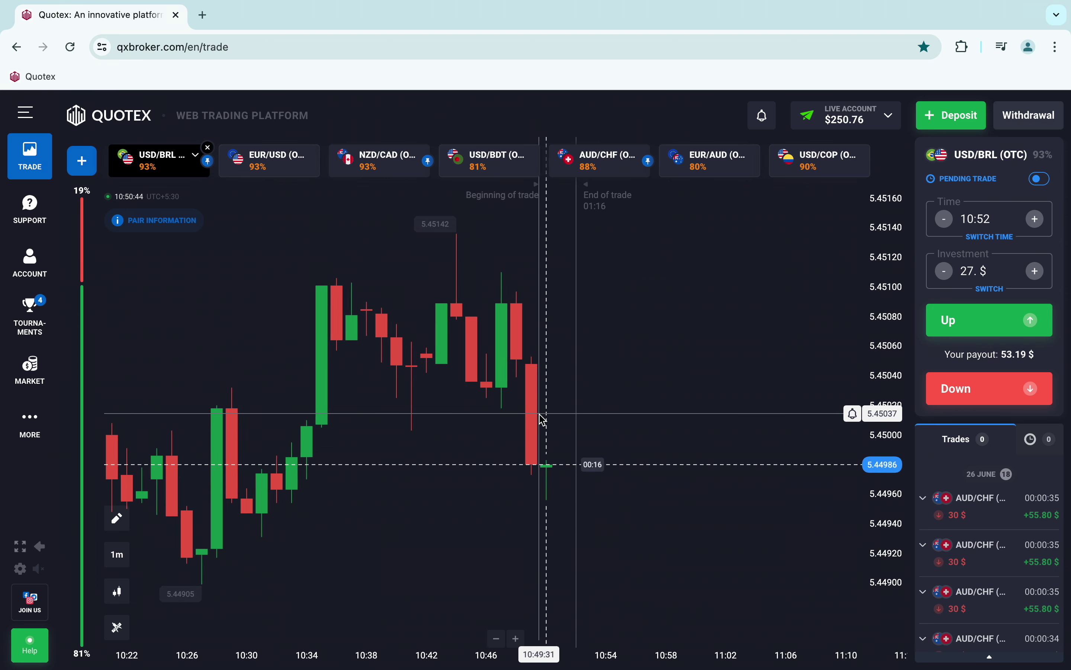
scroll(544, 419, "down", 2)
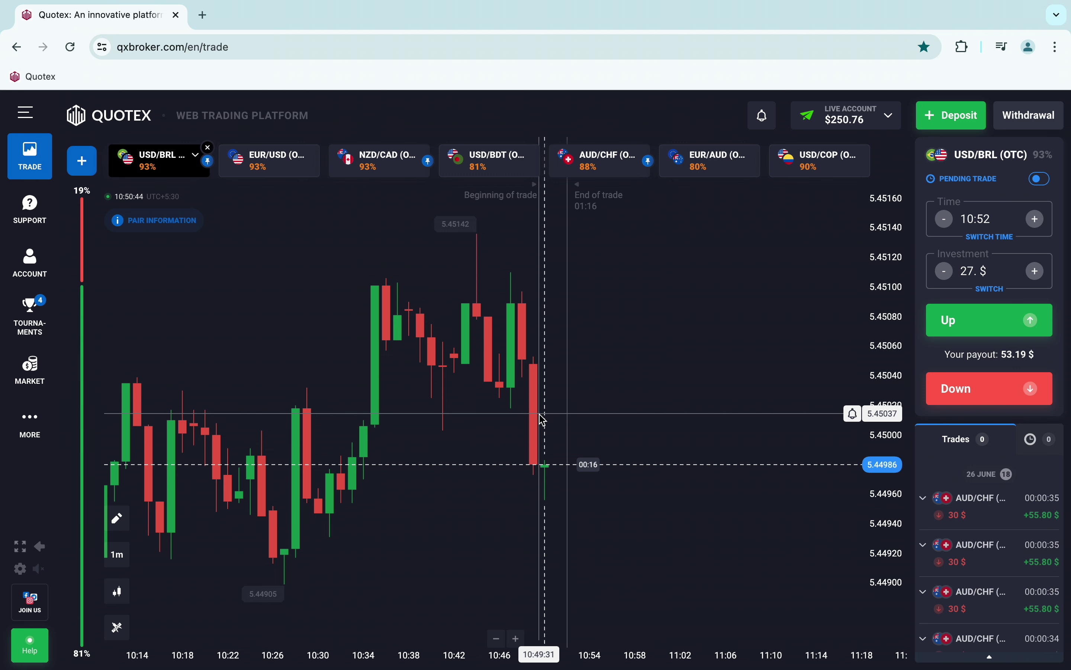
Replace the USD/BRL investment amount with 50 $
scroll(543, 420, "down", 2)
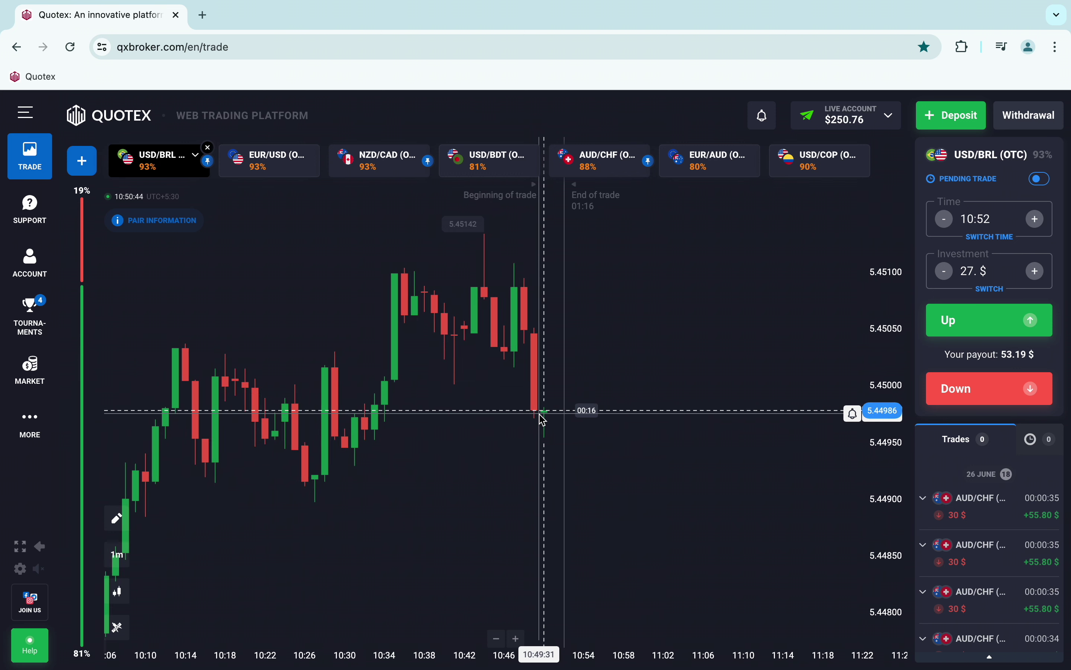
left_click_drag(979, 271, 968, 272)
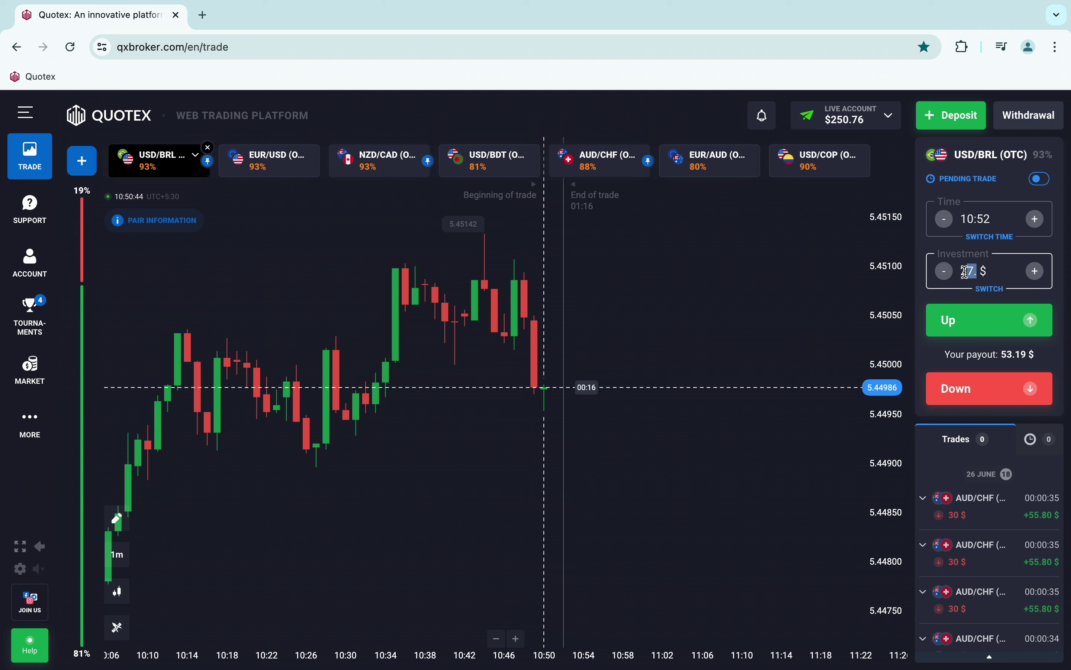
type("250")
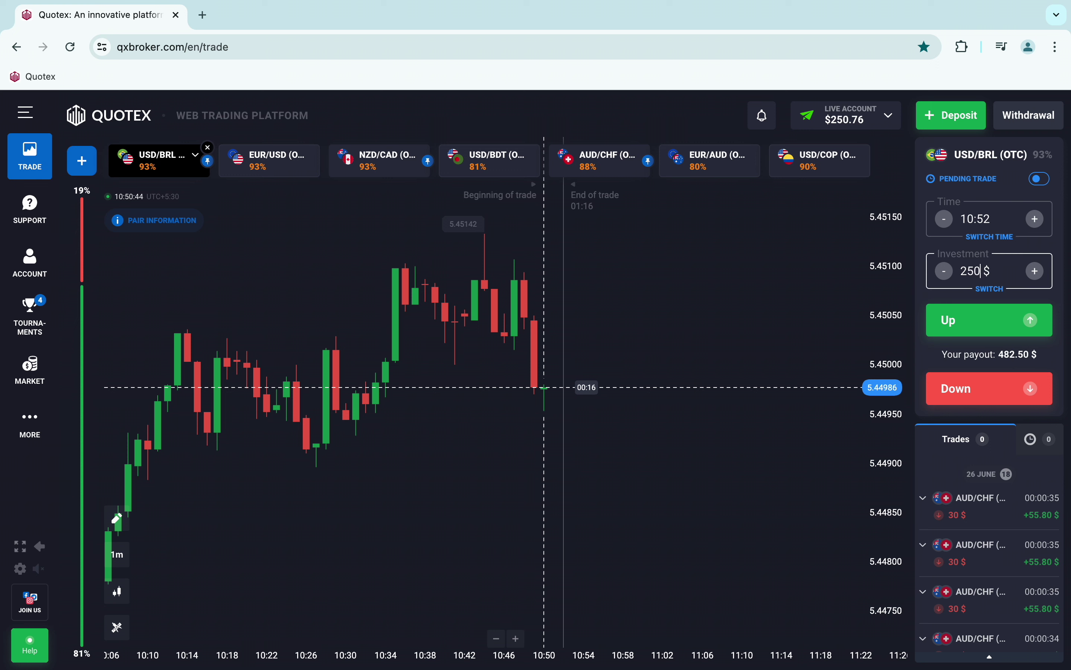
key("BackSpace")
key("BackSpace")
key("BackSpace")
type("50")
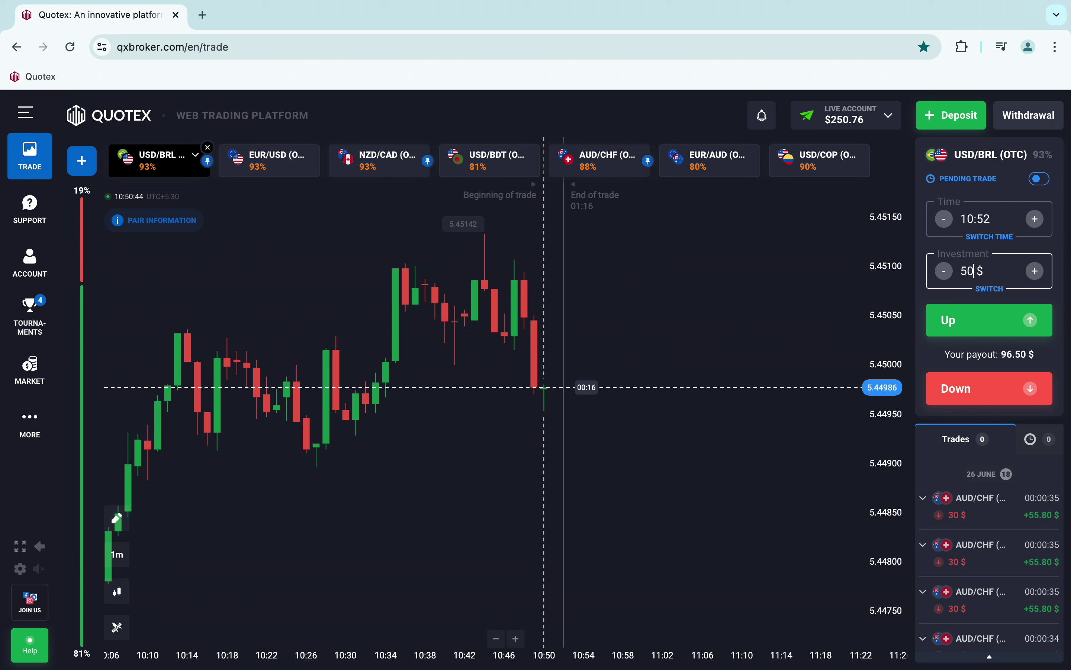
Get the stalled chart running again by switching to the EUR/USD (OTC) tab
scroll(667, 439, "down", 1)
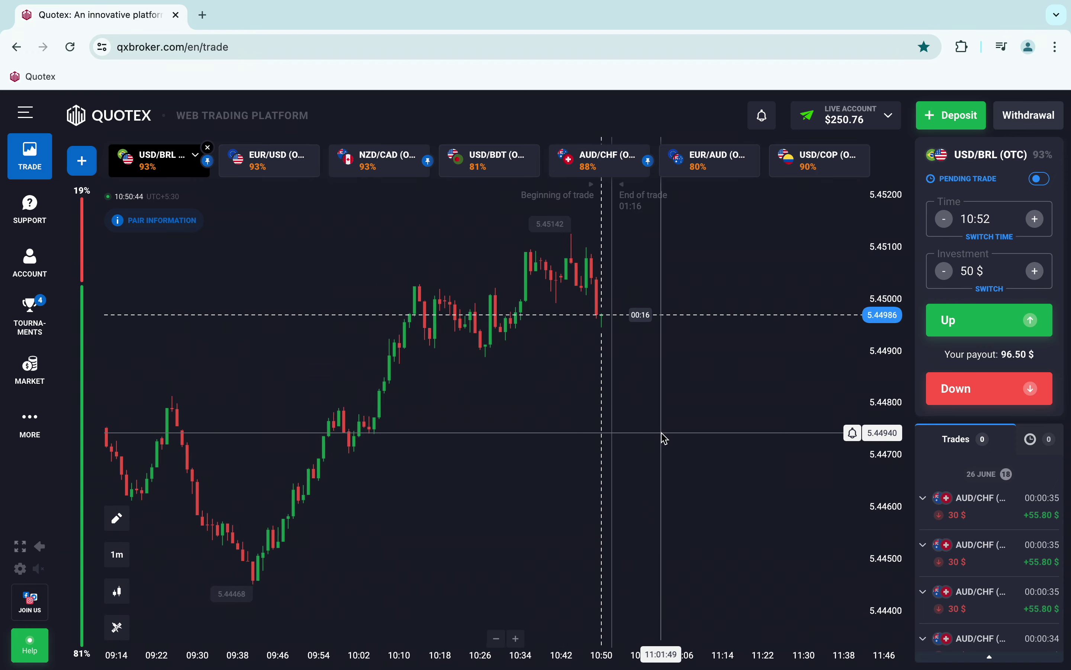
scroll(610, 381, "up", 5)
scroll(575, 456, "down", 5)
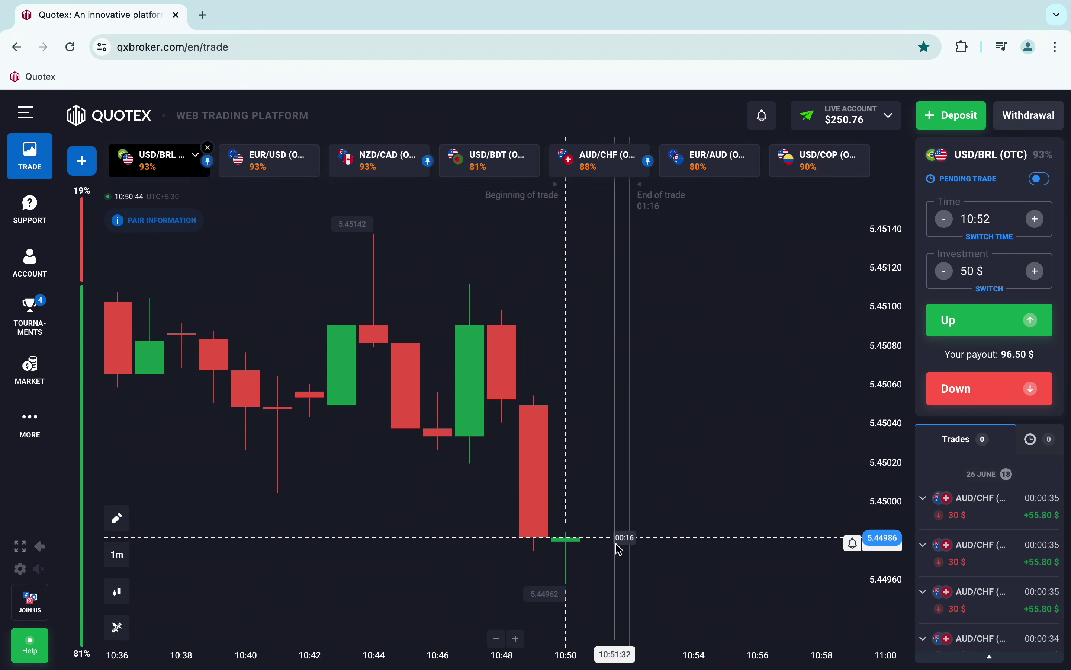
scroll(625, 477, "up", 5)
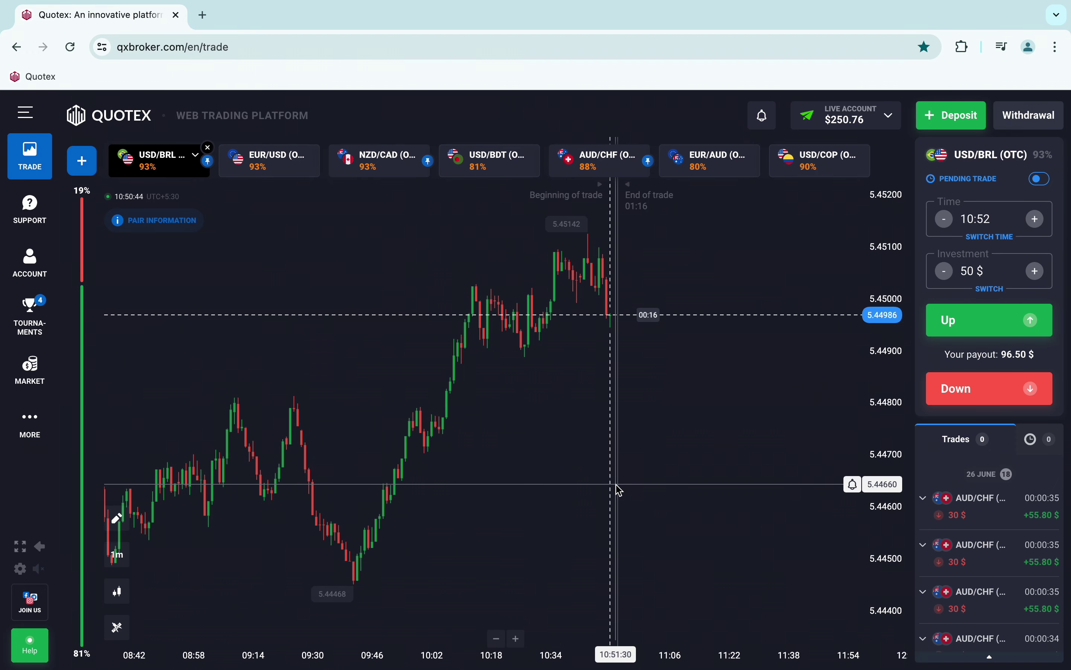
scroll(540, 531, "down", 5)
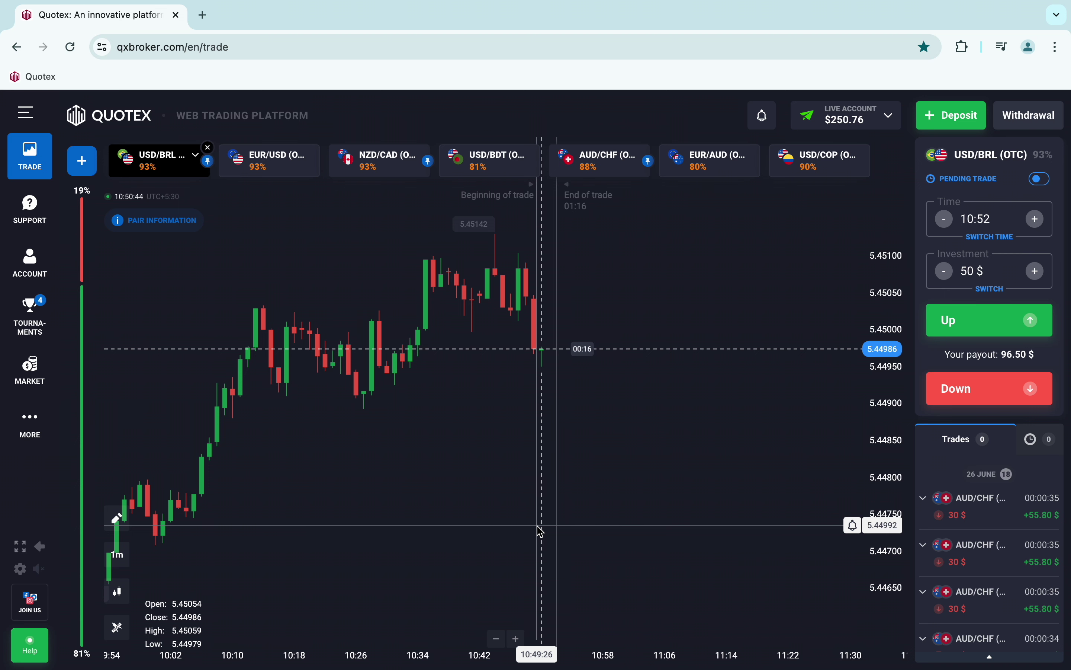
scroll(538, 504, "up", 5)
scroll(541, 502, "down", 5)
scroll(528, 502, "up", 5)
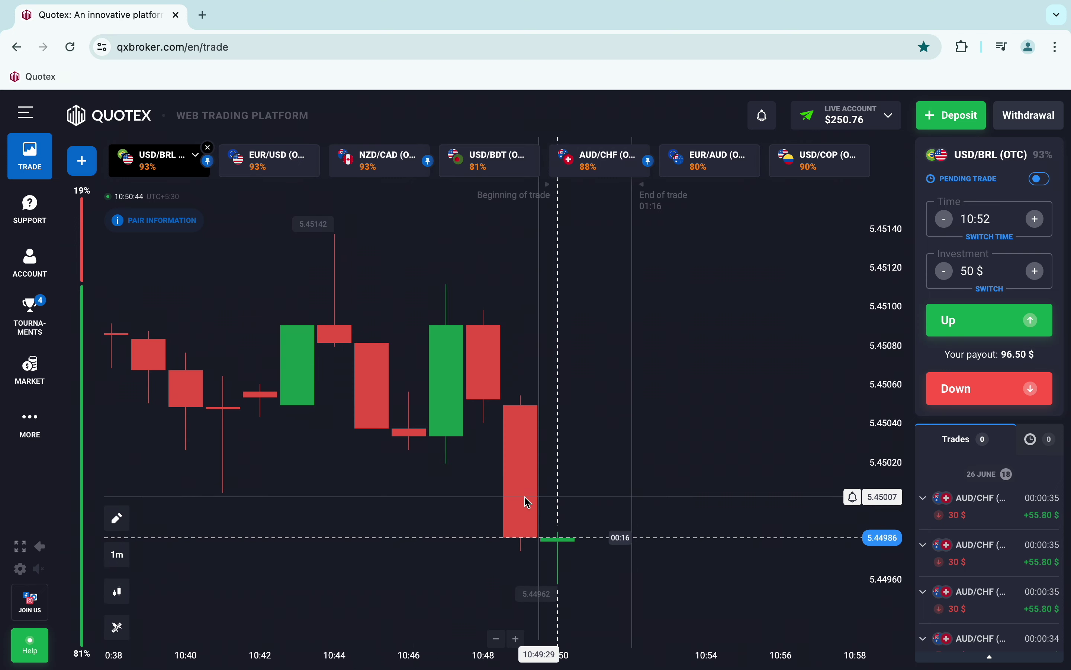
scroll(493, 491, "down", 8)
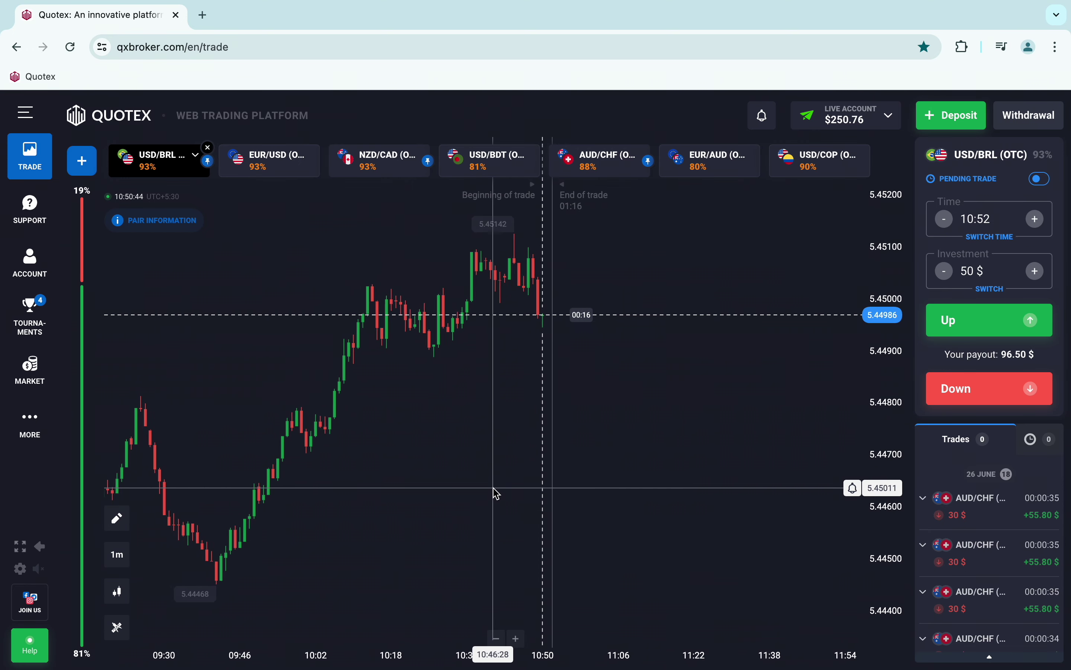
left_click(270, 163)
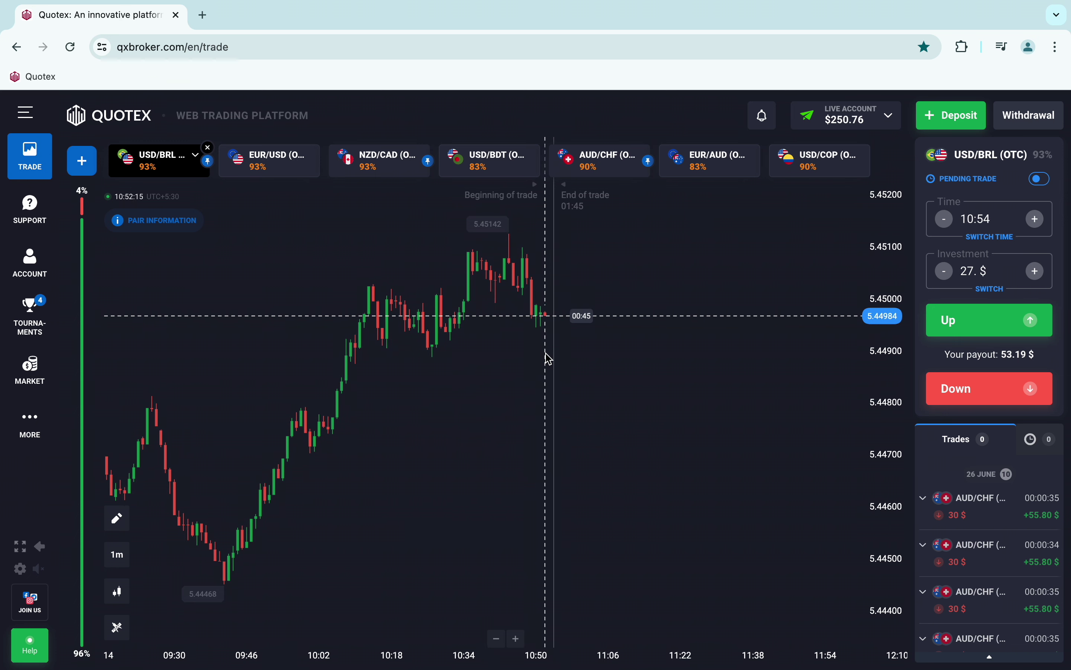
Change the USD/BRL (OTC) investment from 27 $ to 50 $
scroll(555, 651, "up", 3)
scroll(580, 663, "up", 5)
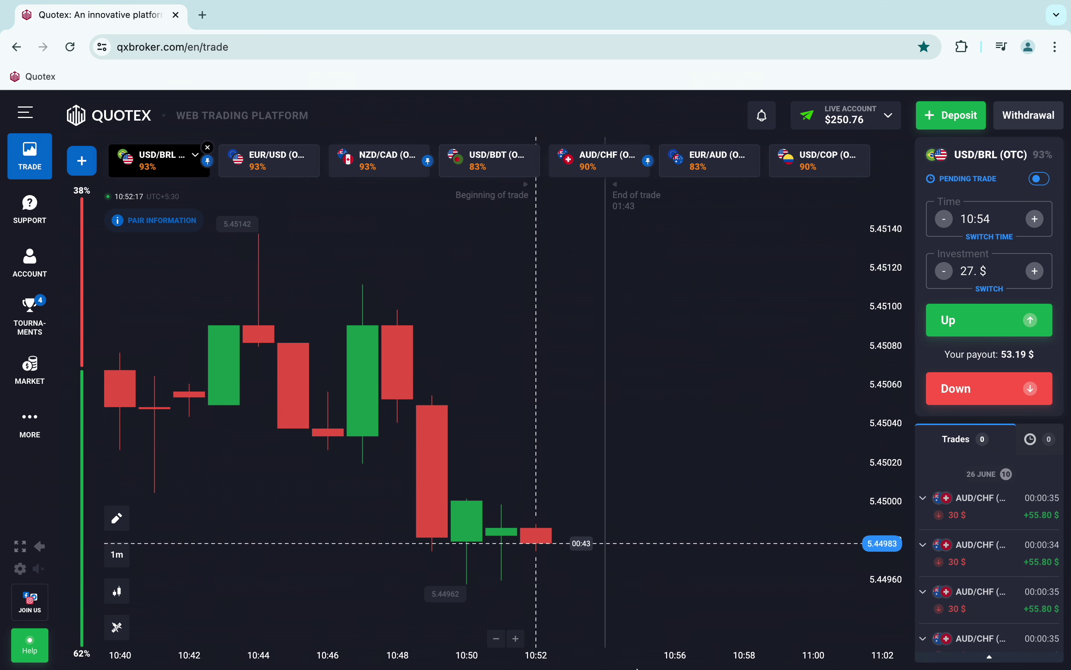
scroll(556, 578, "down", 8)
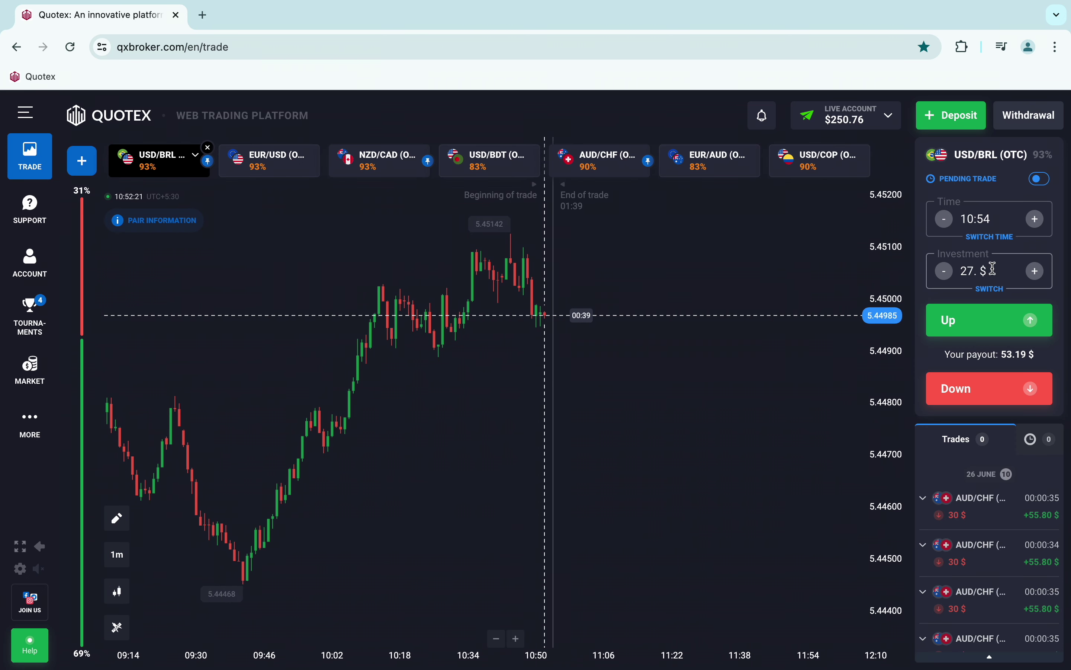
left_click_drag(994, 271, 938, 273)
type("50")
Open four 50 $ Up trades on USD/BRL with the shift+W hotkey
scroll(676, 352, "up", 1)
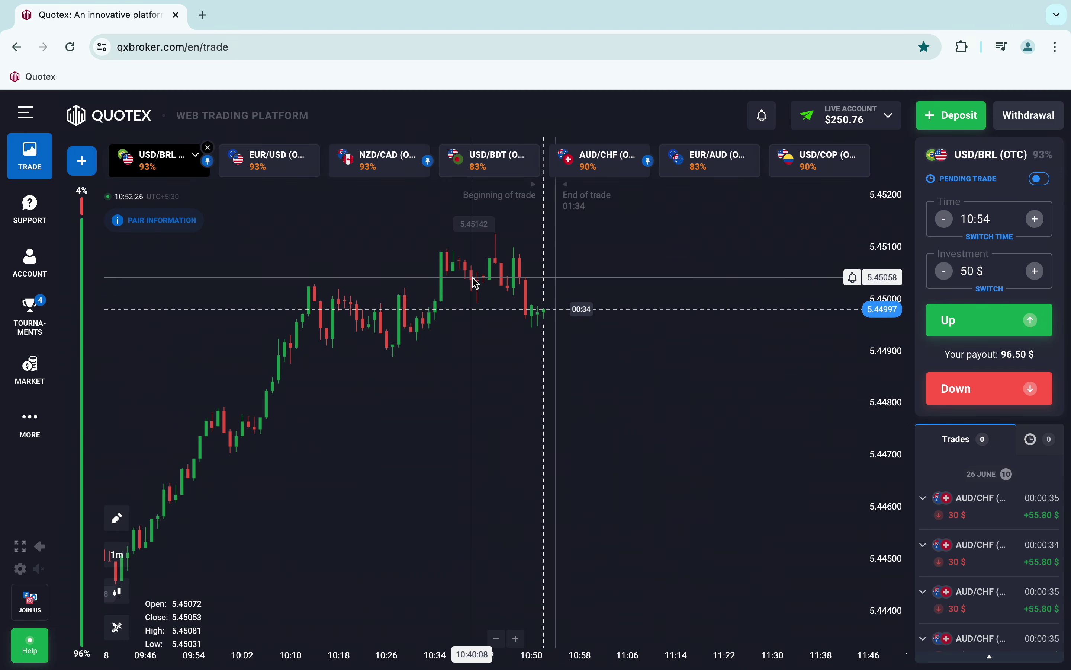
key("shift+w")
scroll(578, 272, "up", 1)
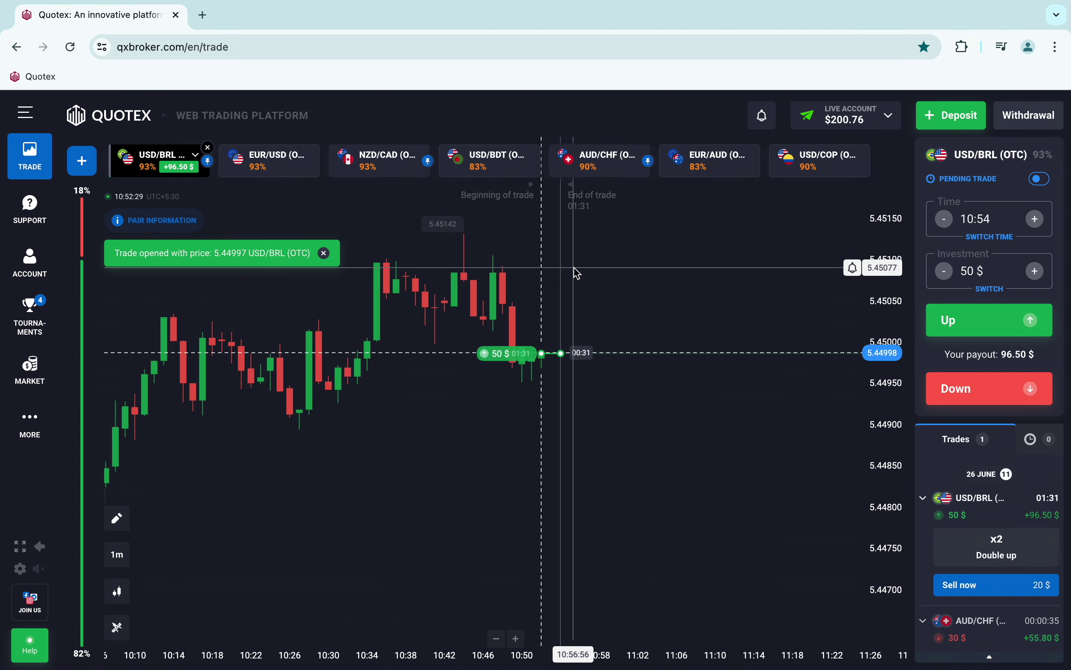
scroll(578, 272, "up", 2)
key("shift+w")
key("shift+w")
key("shift+w")
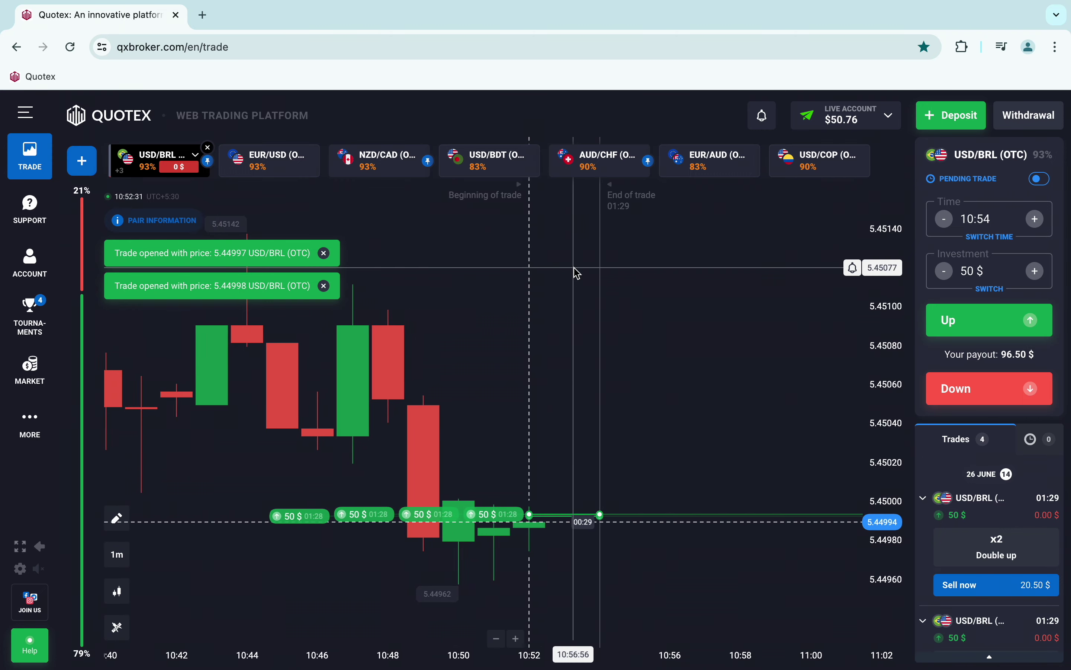
scroll(578, 272, "down", 3)
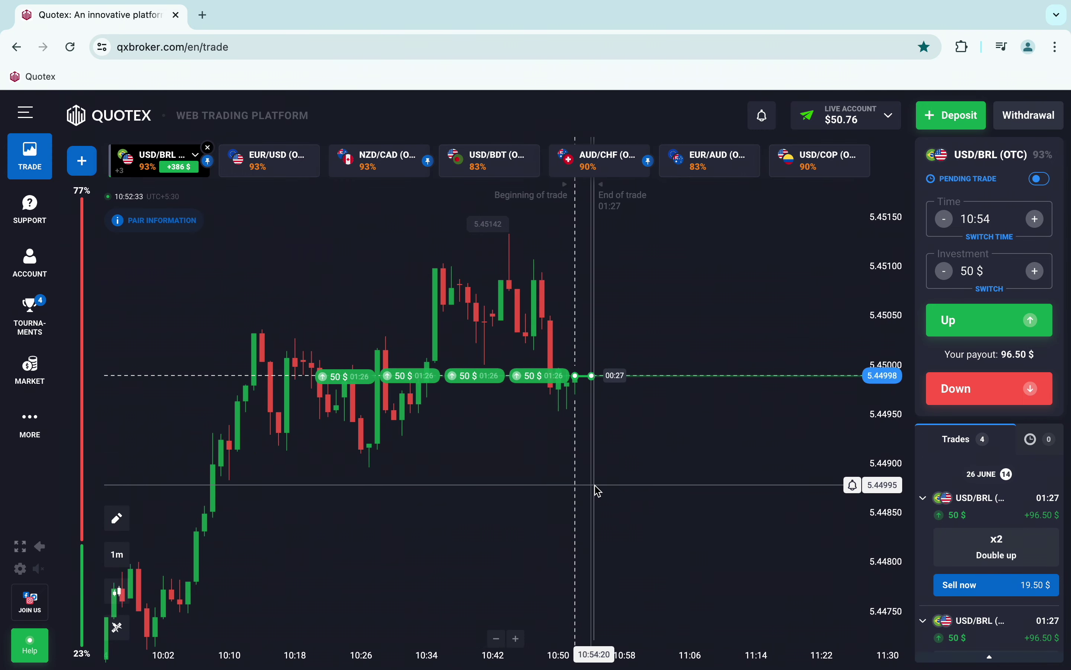
scroll(598, 491, "up", 2)
mouse_move(554, 412)
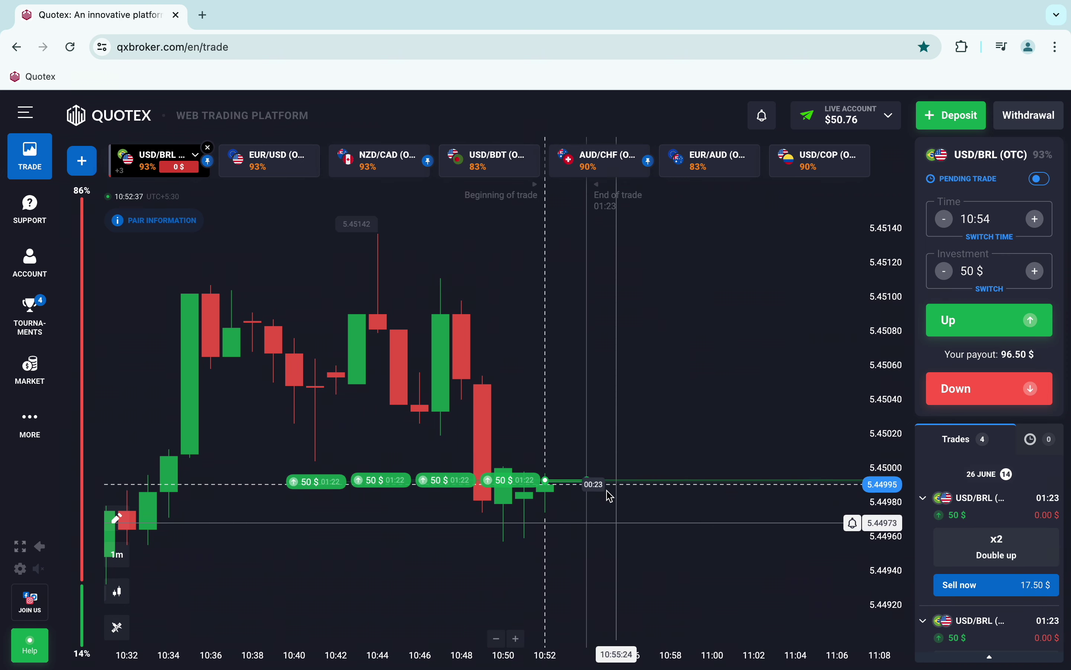
scroll(589, 479, "down", 3)
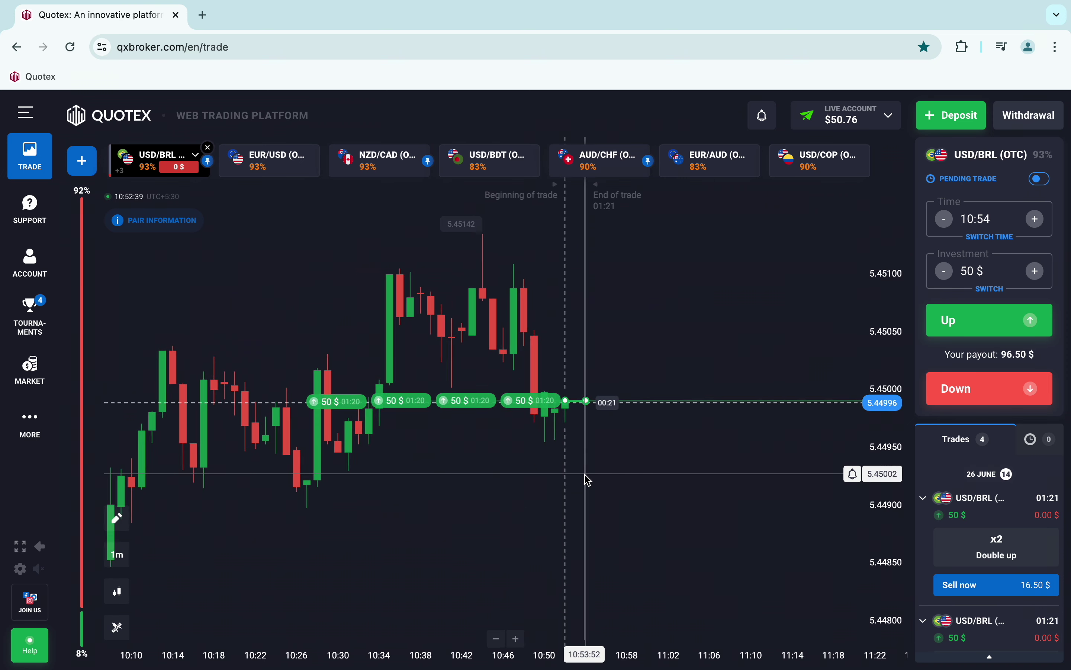
scroll(584, 478, "up", 3)
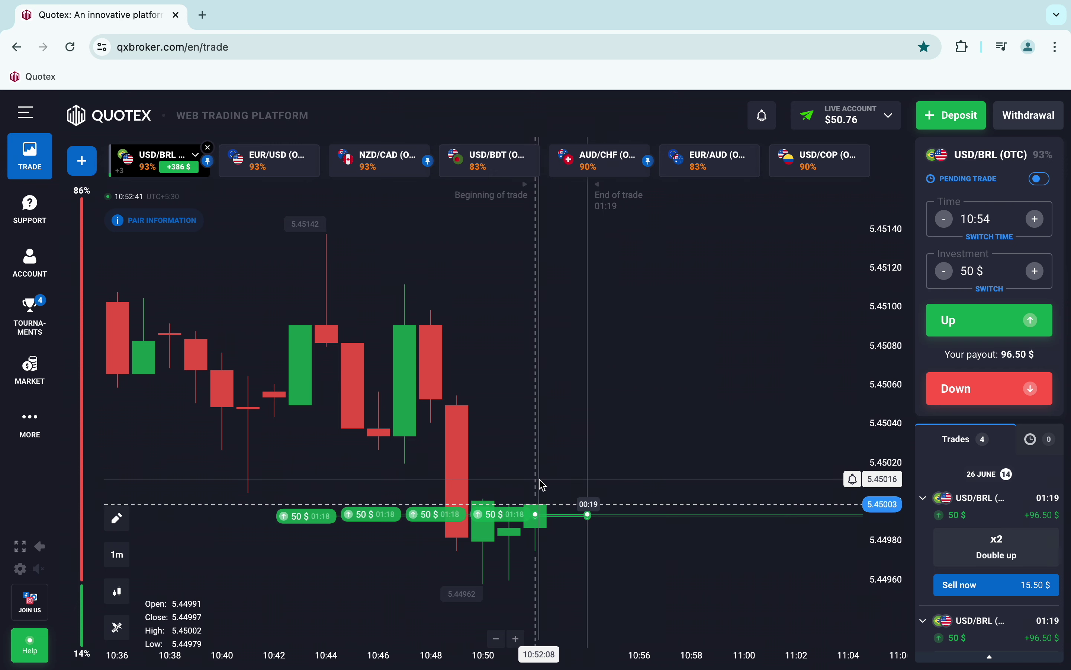
scroll(543, 485, "down", 1)
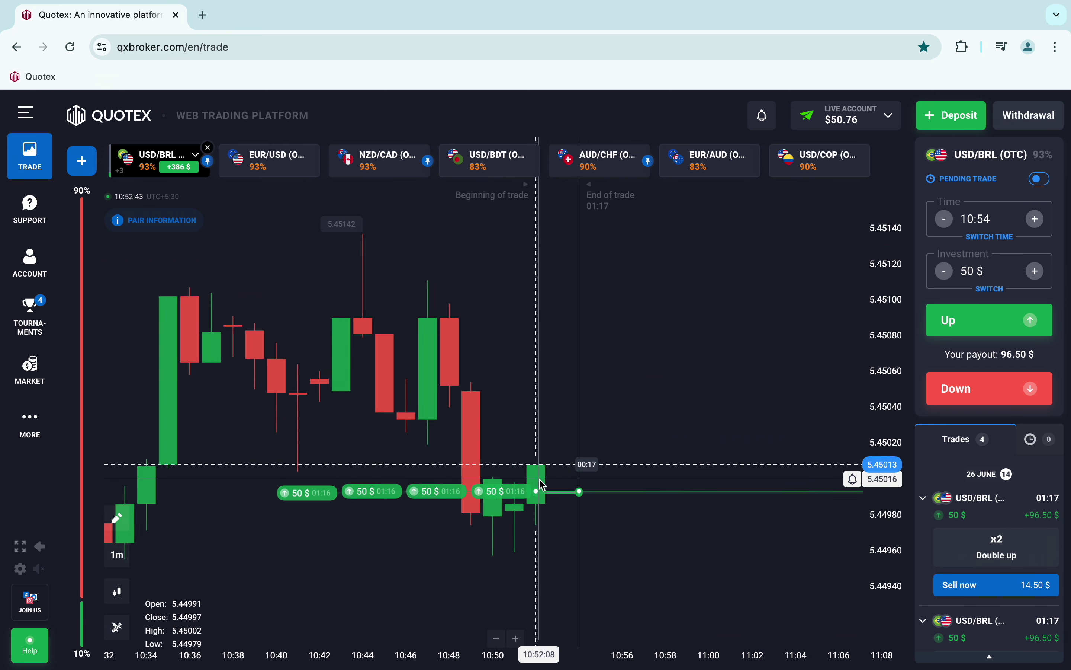
scroll(543, 485, "up", 2)
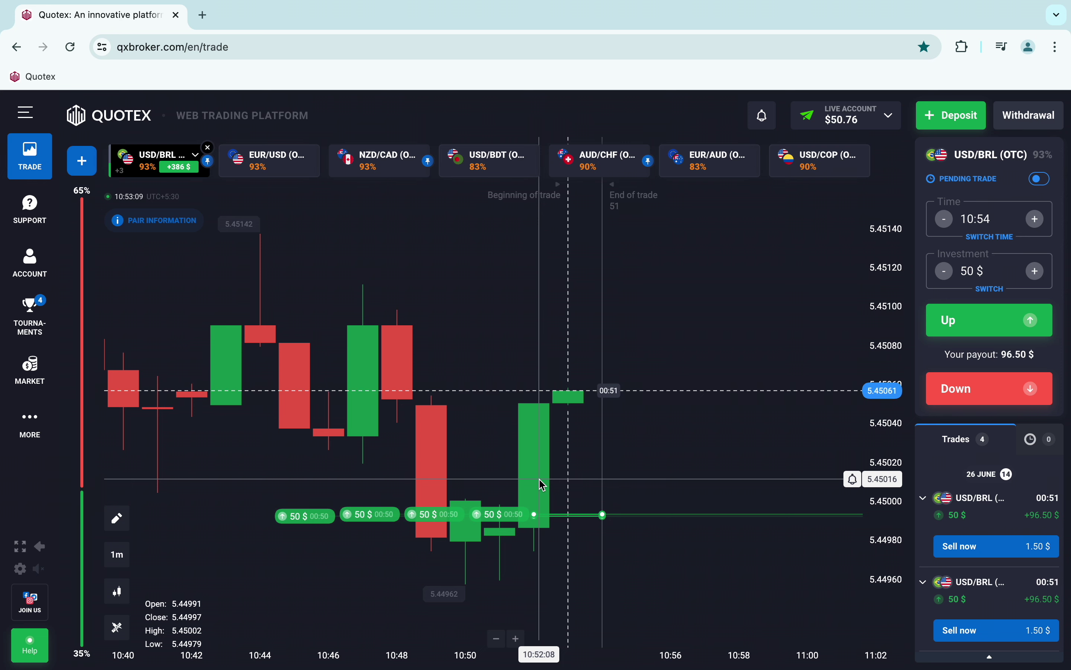
scroll(539, 479, "down", 5)
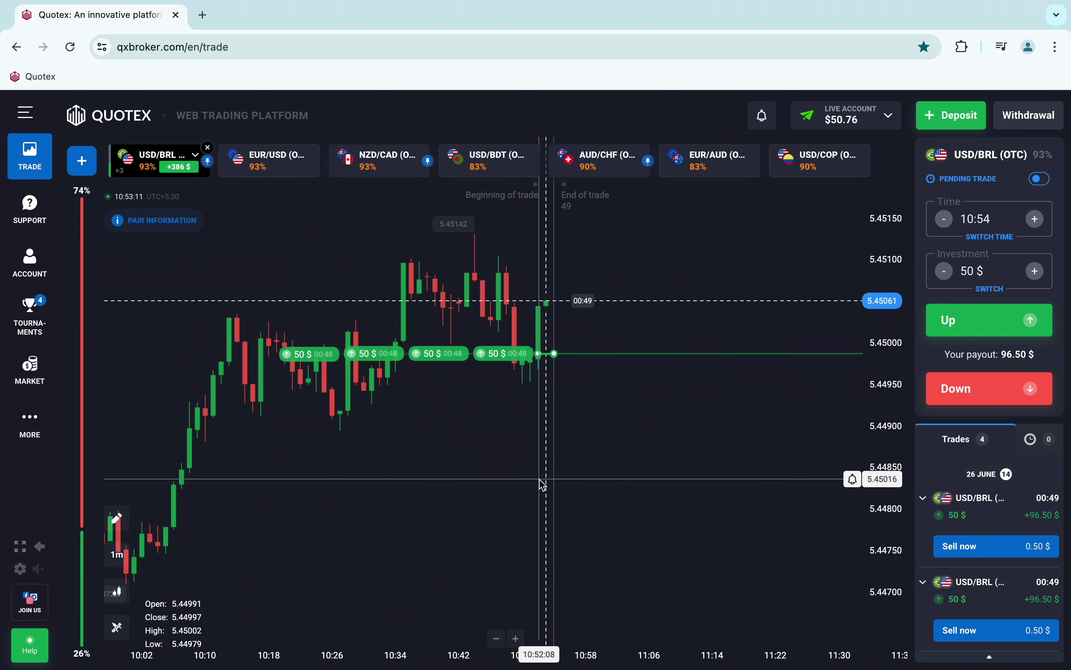
scroll(544, 485, "down", 3)
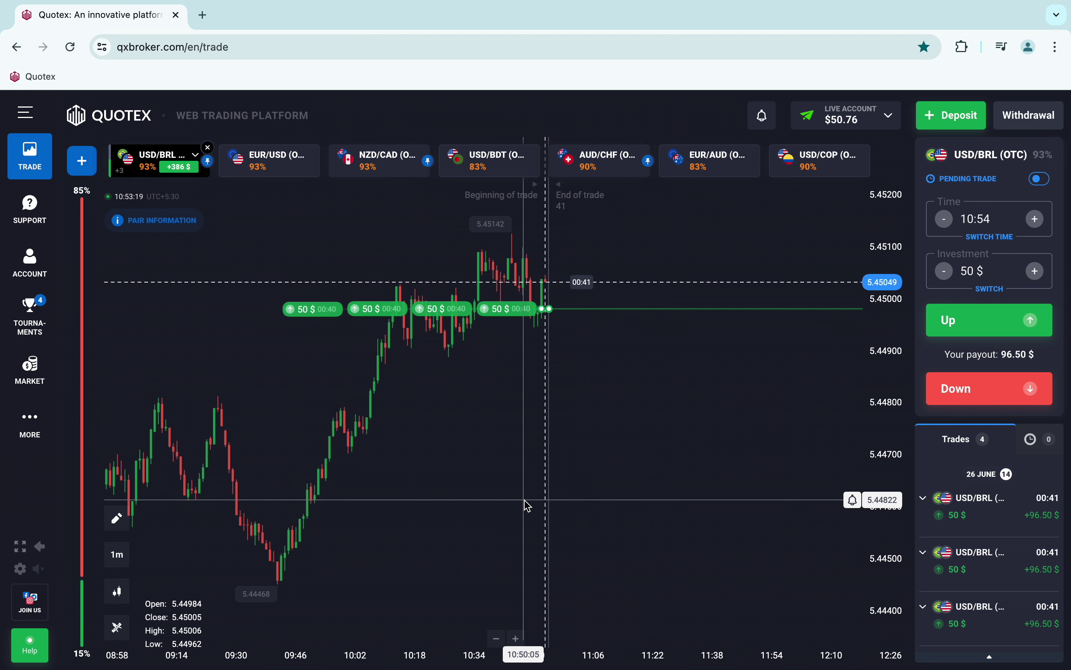
scroll(538, 426, "up", 5)
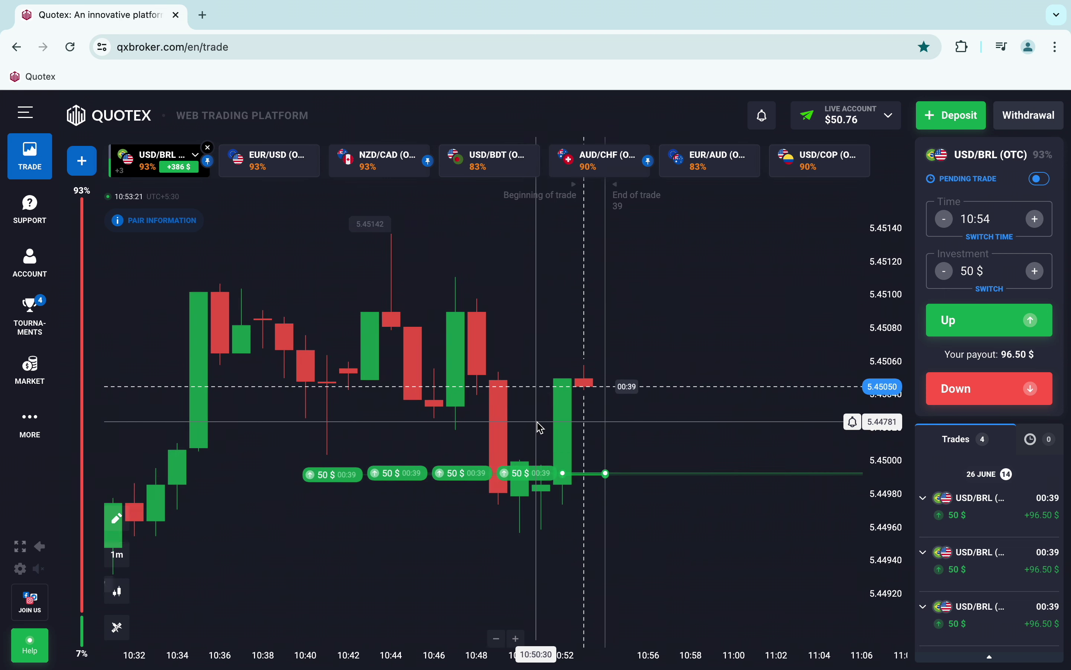
scroll(539, 432, "down", 3)
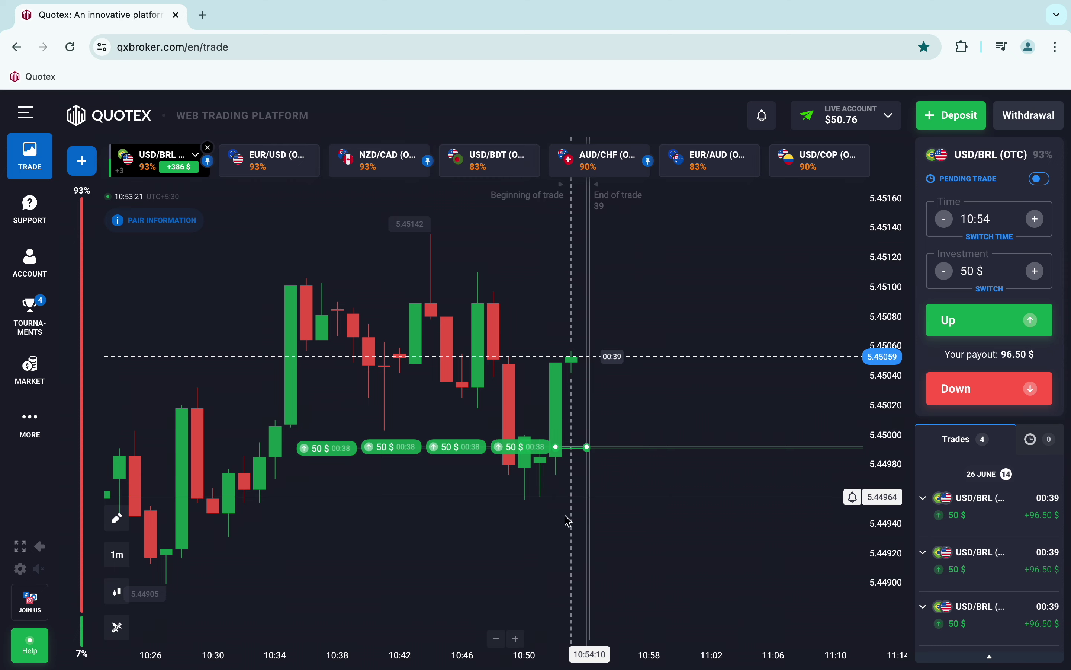
scroll(568, 517, "down", 3)
scroll(569, 520, "down", 1)
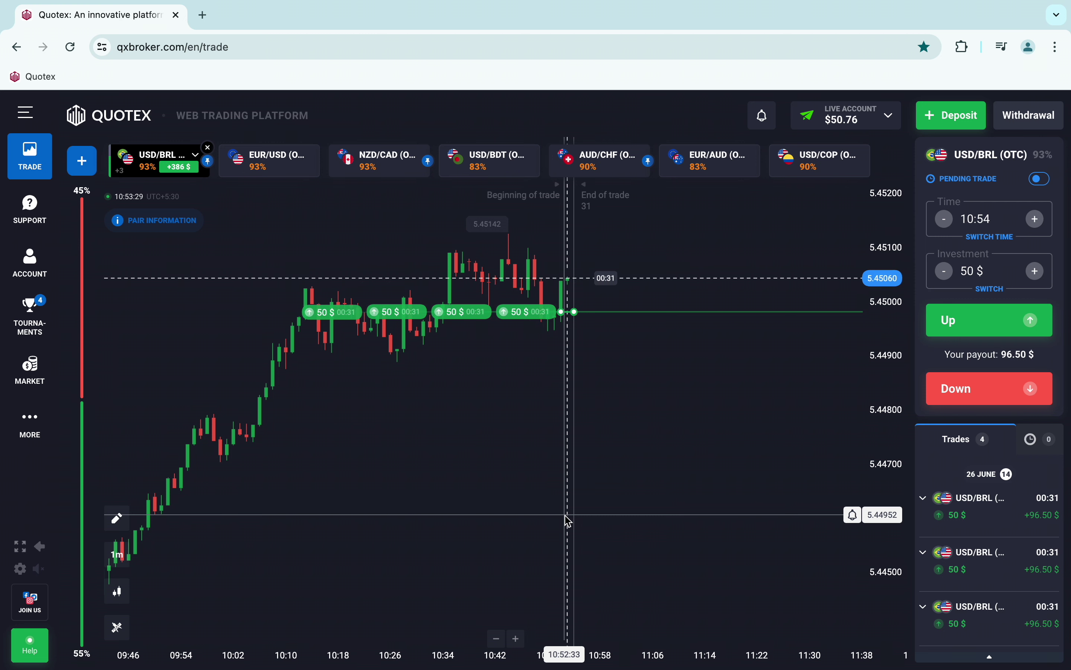
scroll(569, 521, "down", 3)
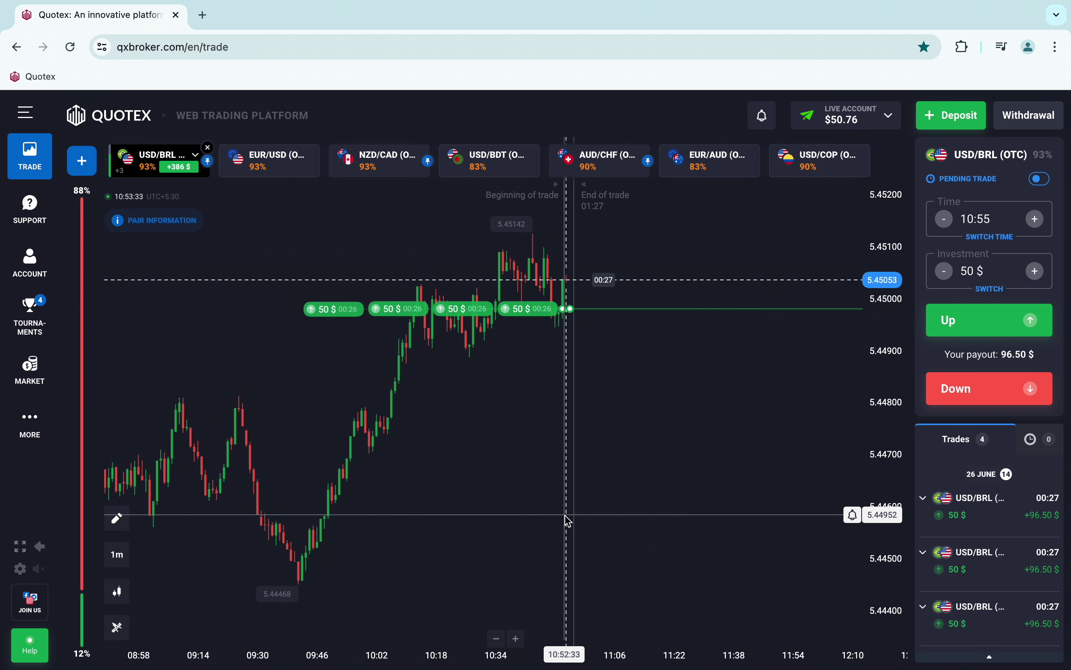
Let the four 50 $ USD/BRL Up trades close at +96.50 $ each, reaching $436.76
scroll(596, 421, "up", 4)
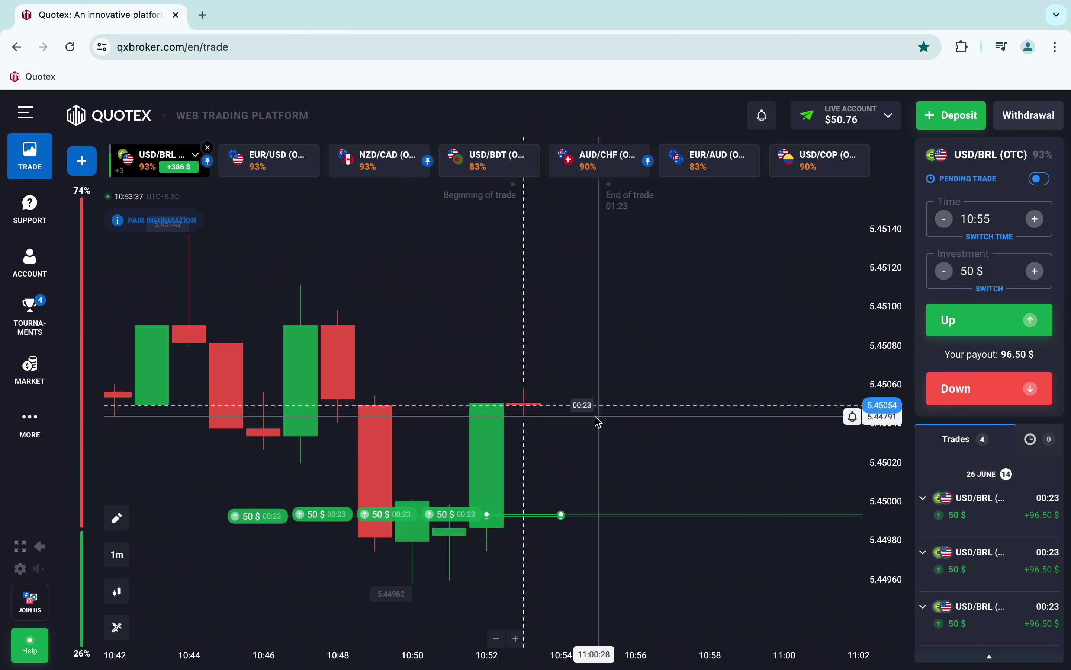
scroll(636, 345, "down", 5)
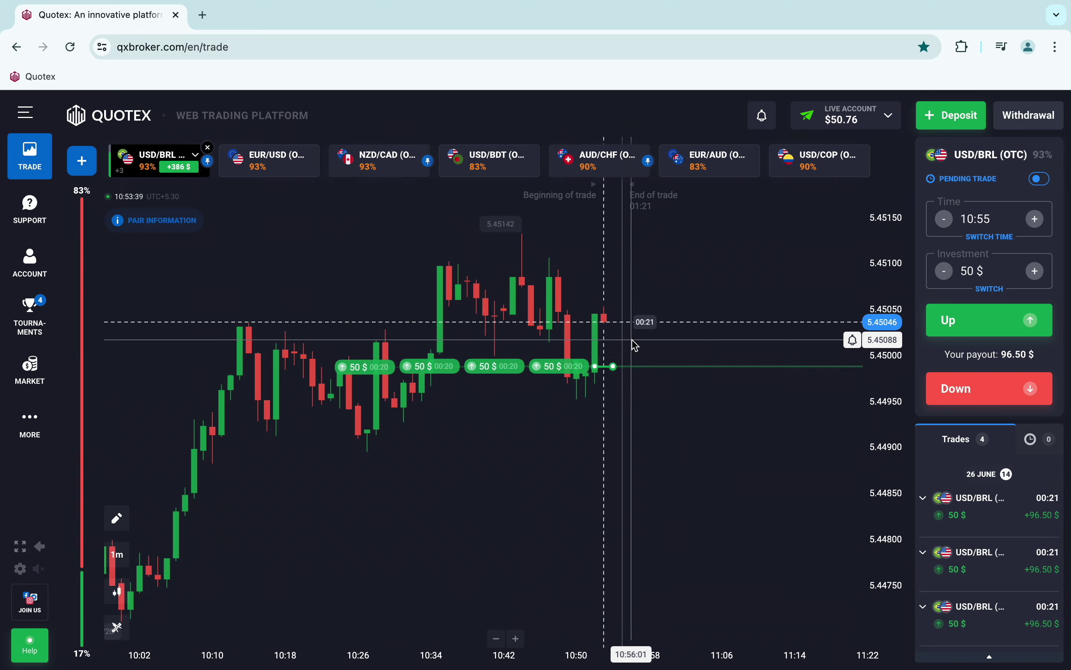
scroll(636, 346, "down", 1)
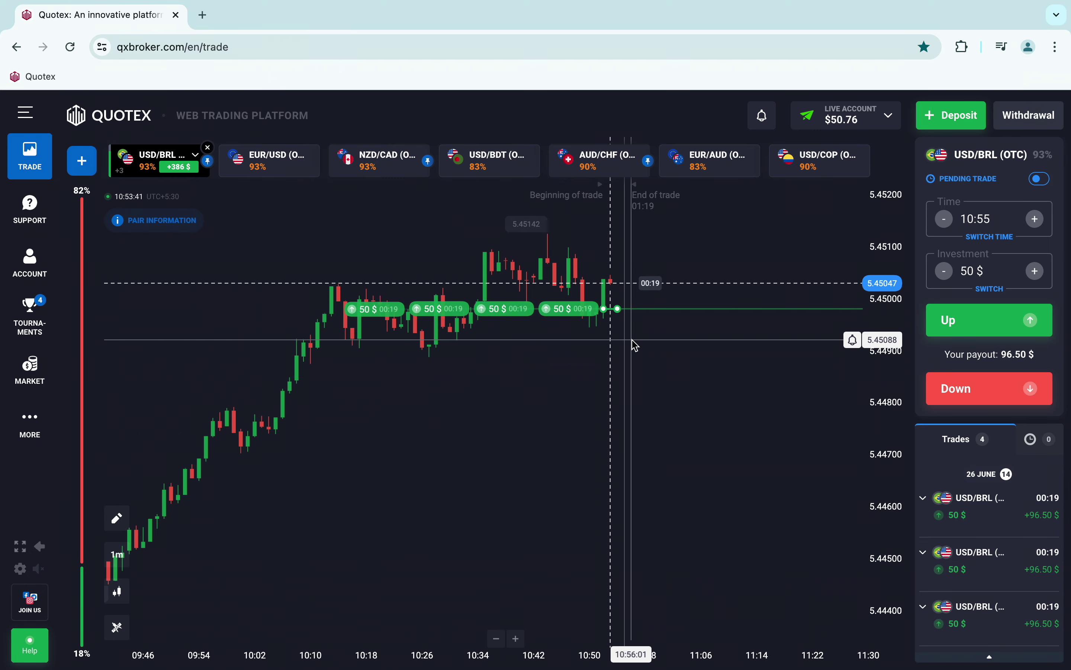
scroll(636, 345, "up", 6)
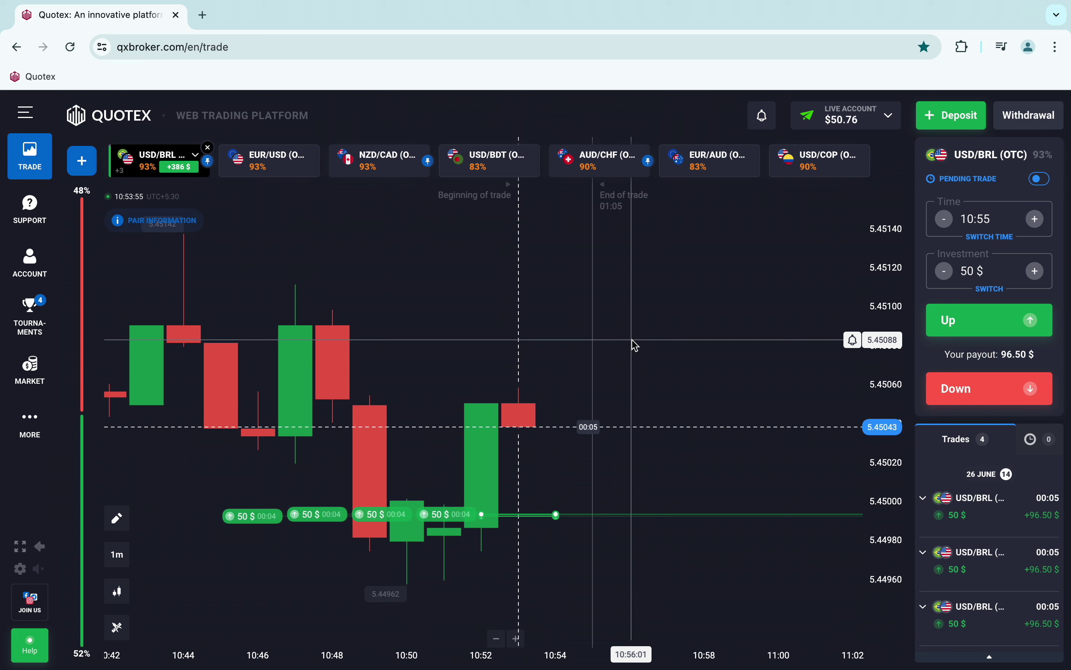
scroll(636, 345, "down", 5)
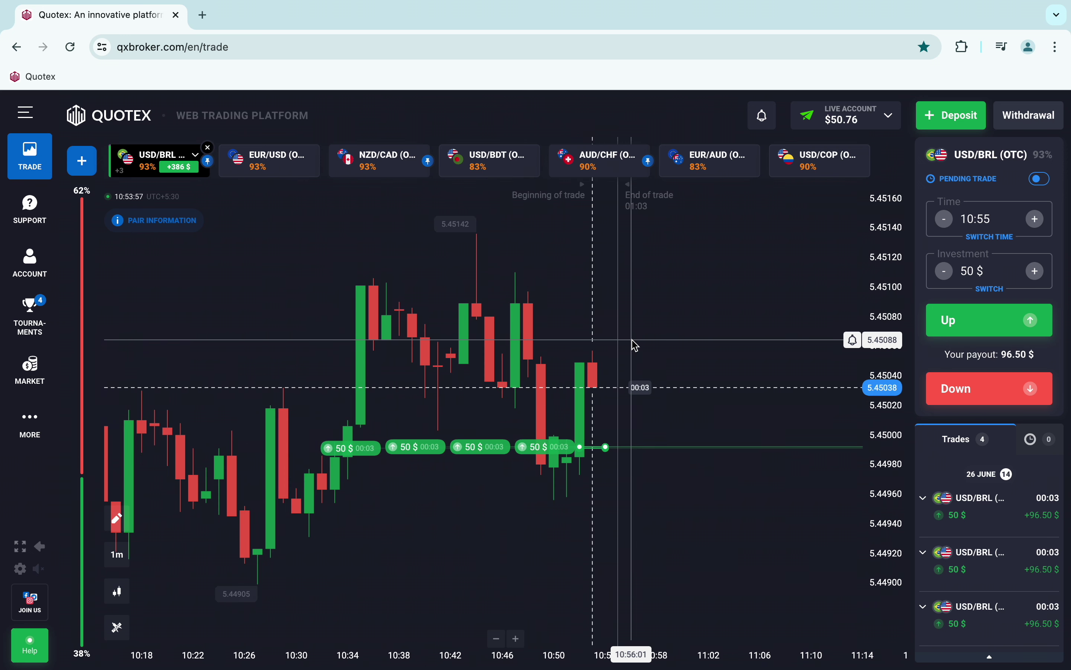
scroll(636, 345, "up", 4)
scroll(636, 345, "up", 1)
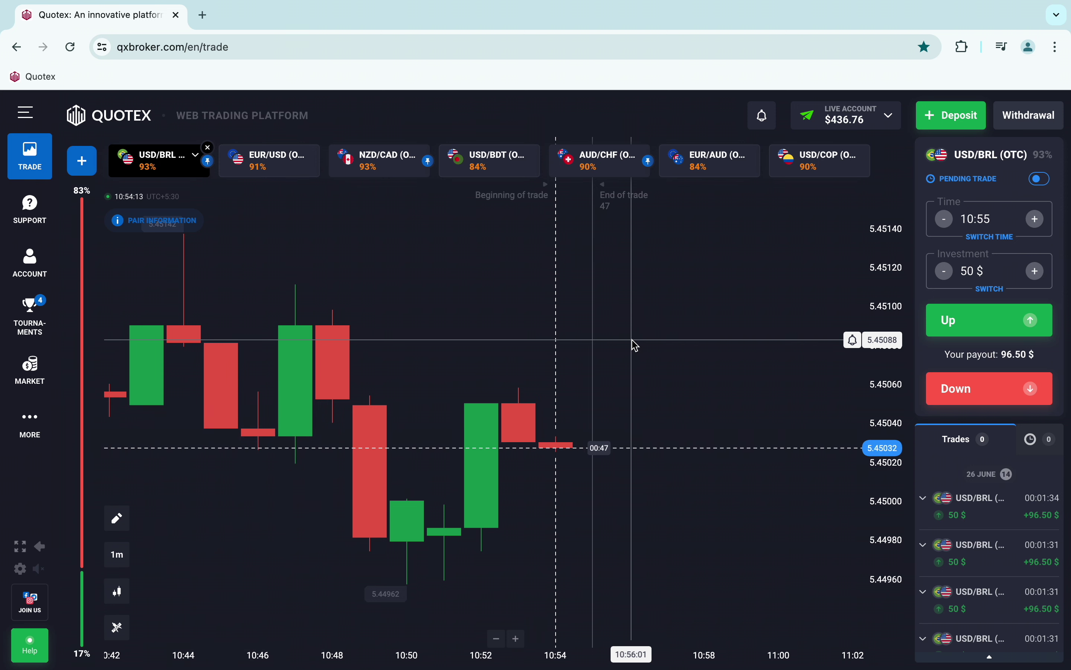
scroll(633, 342, "down", 3)
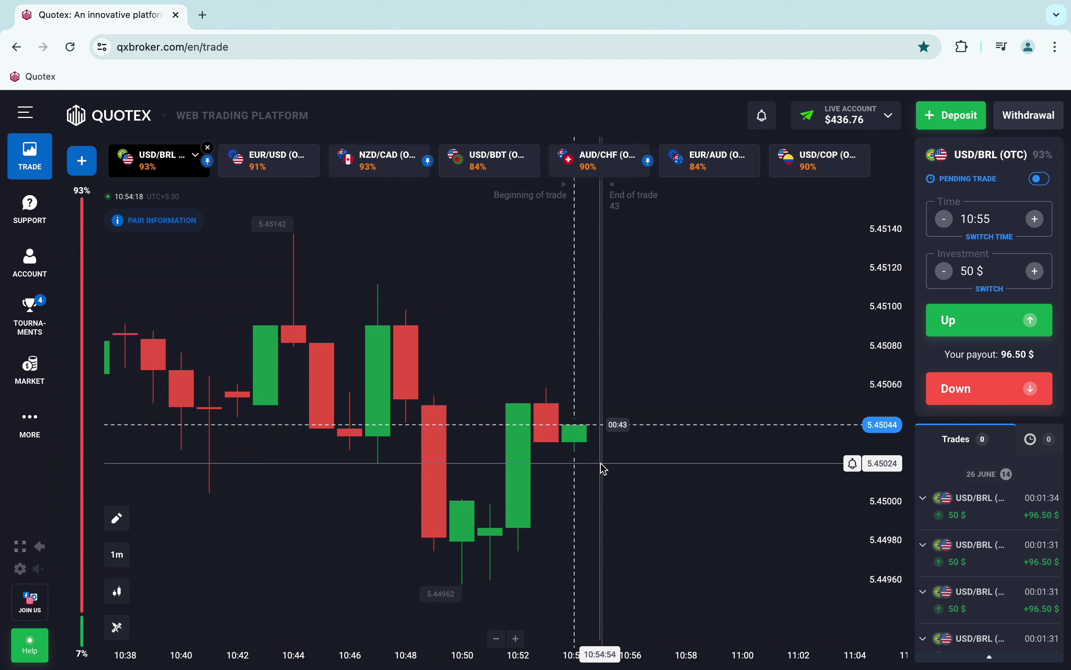
scroll(605, 469, "down", 1)
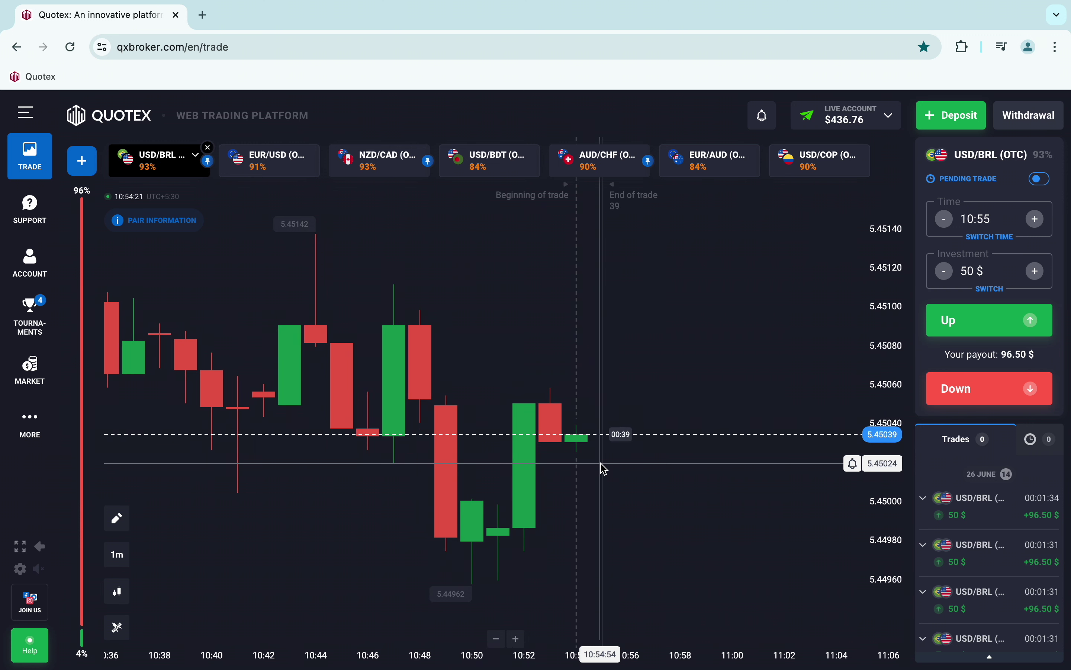
scroll(605, 469, "down", 1)
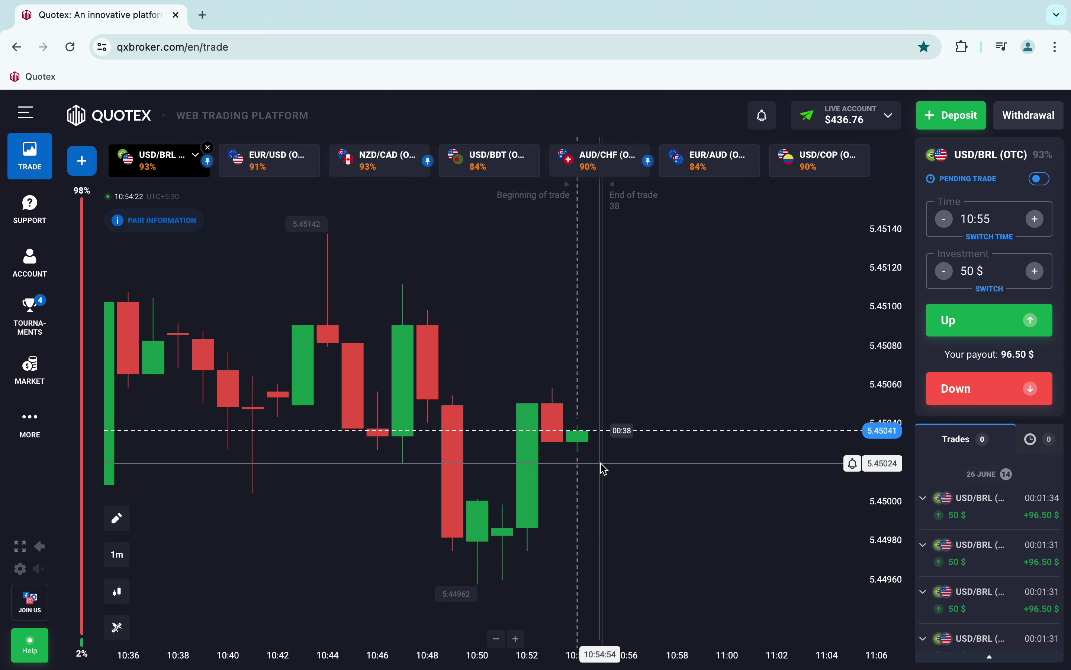
scroll(605, 469, "down", 1)
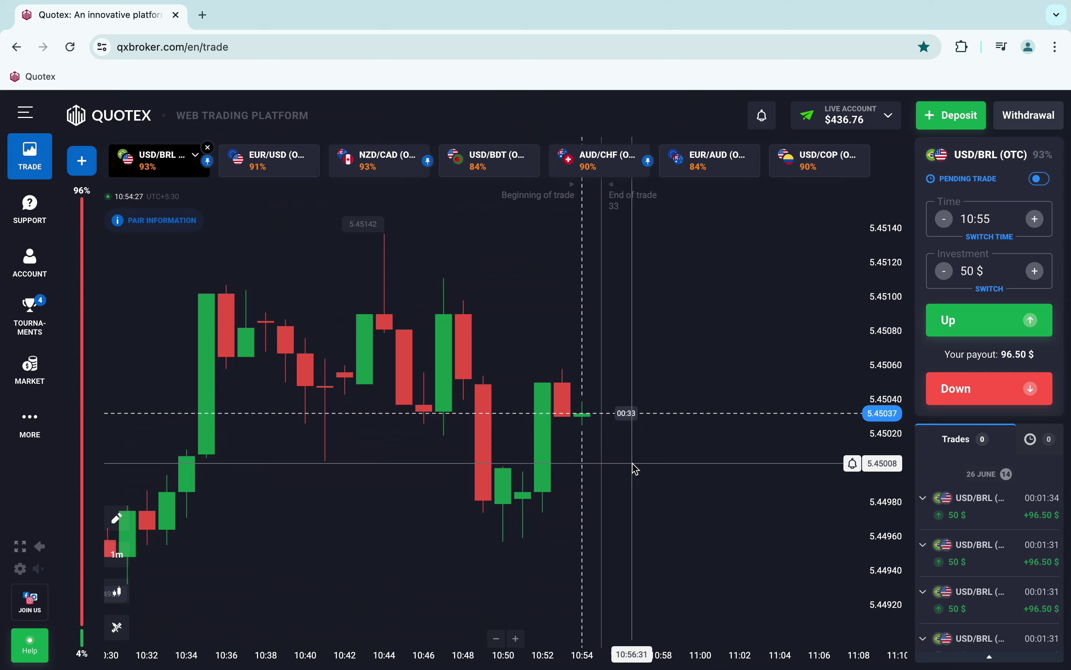
scroll(636, 469, "up", 1)
scroll(636, 469, "up", 4)
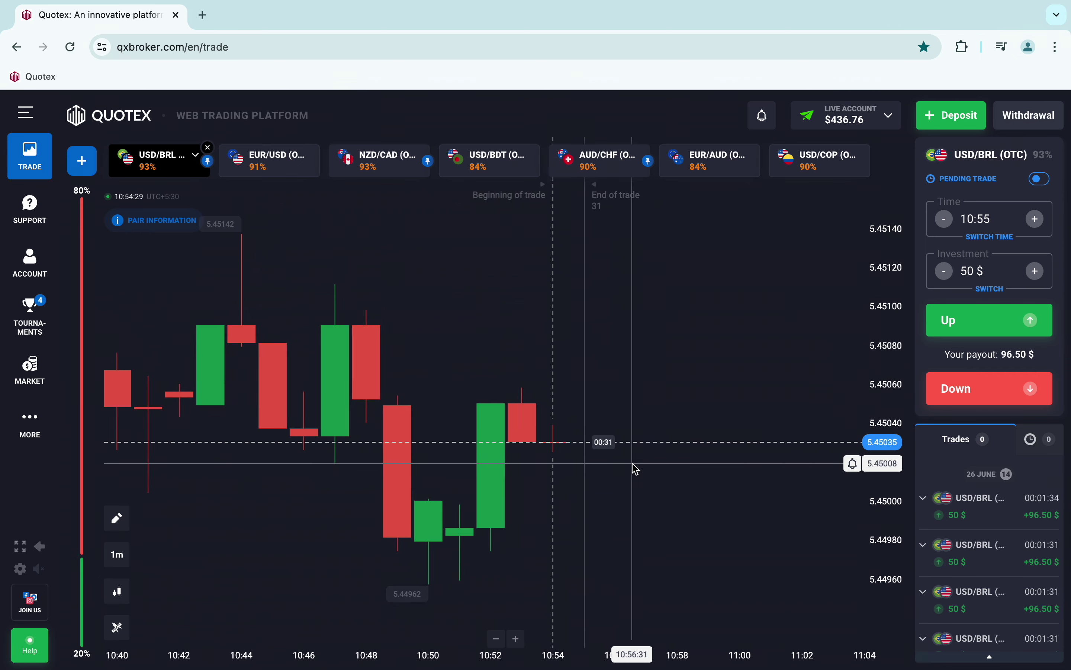
scroll(636, 468, "up", 1)
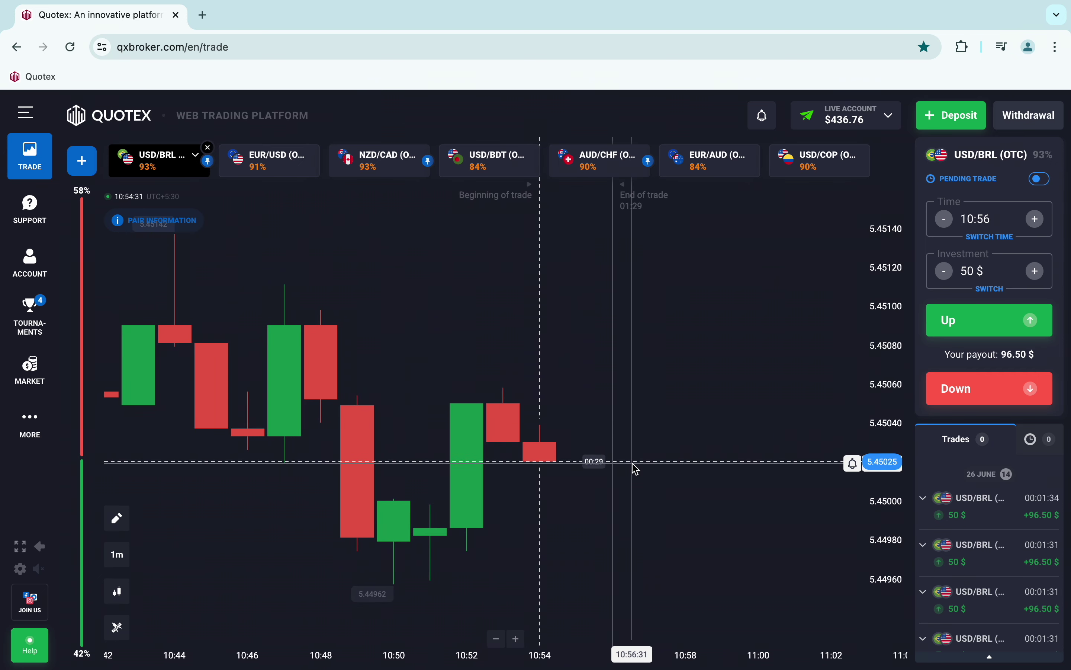